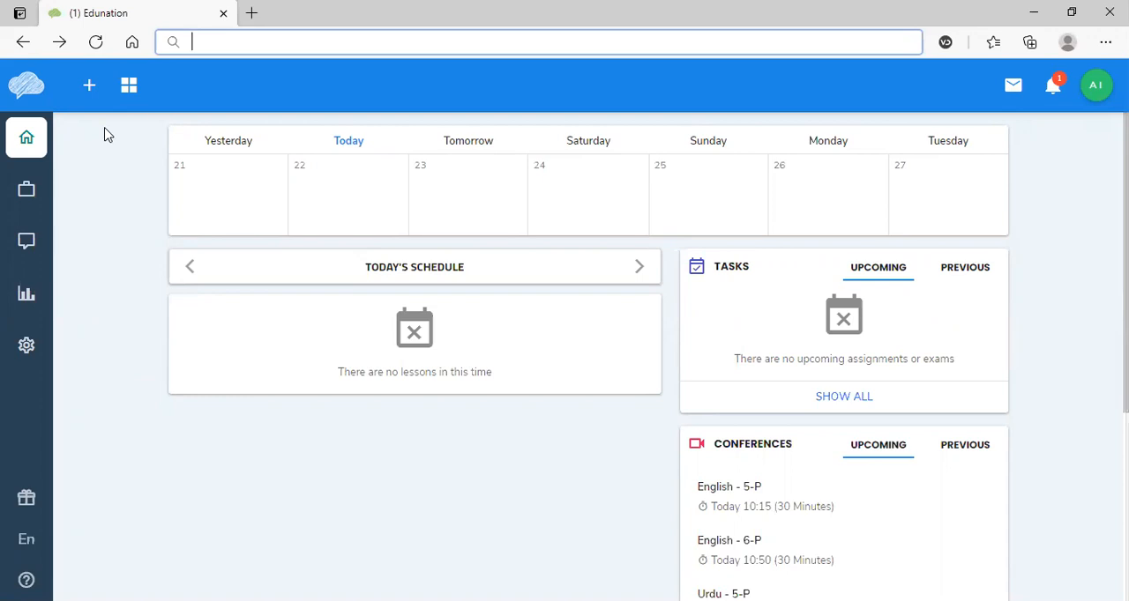
click(129, 86)
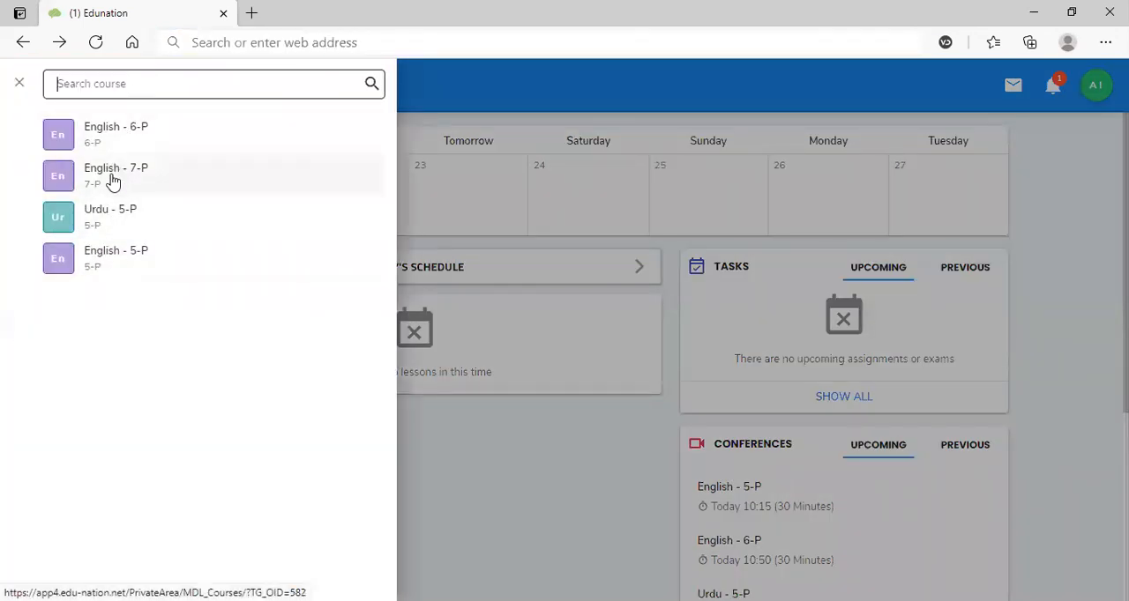
click(22, 44)
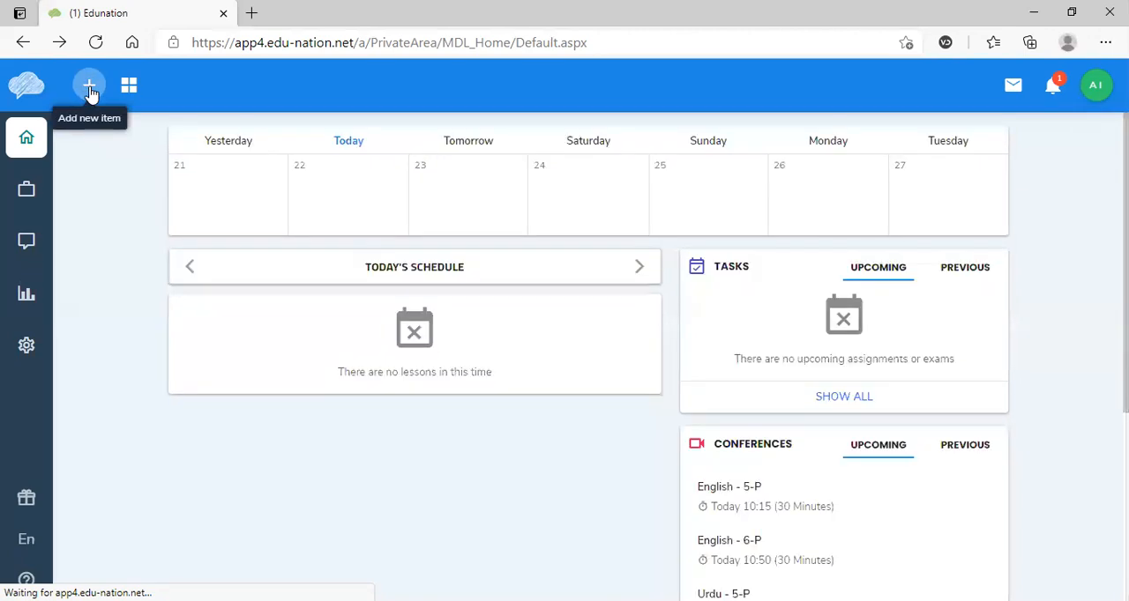
- Create a new quiz of type General and title it English
click(89, 88)
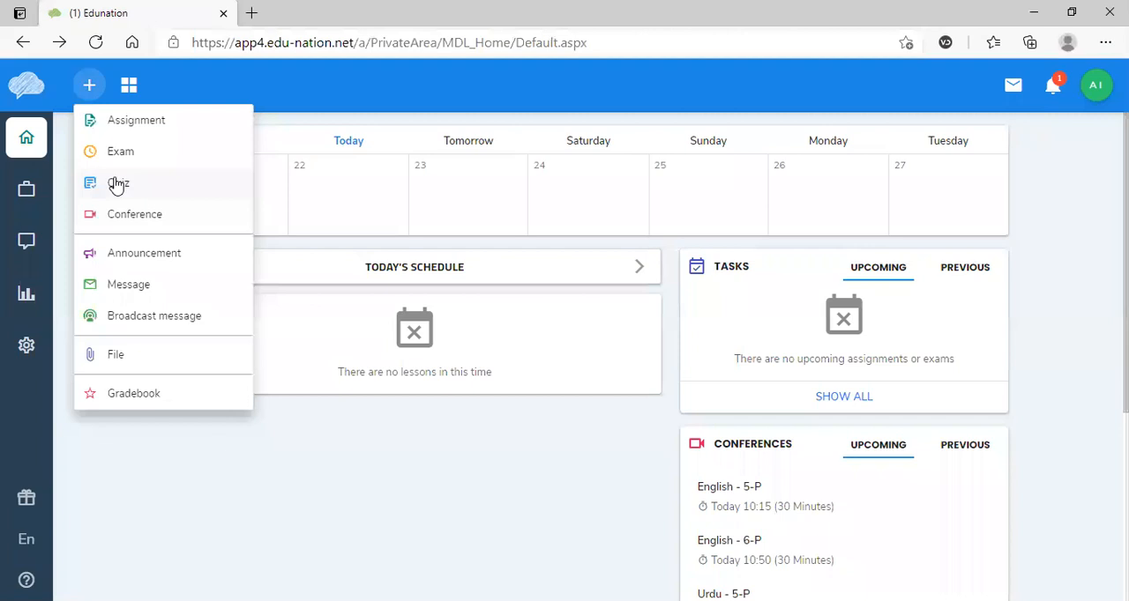
click(119, 185)
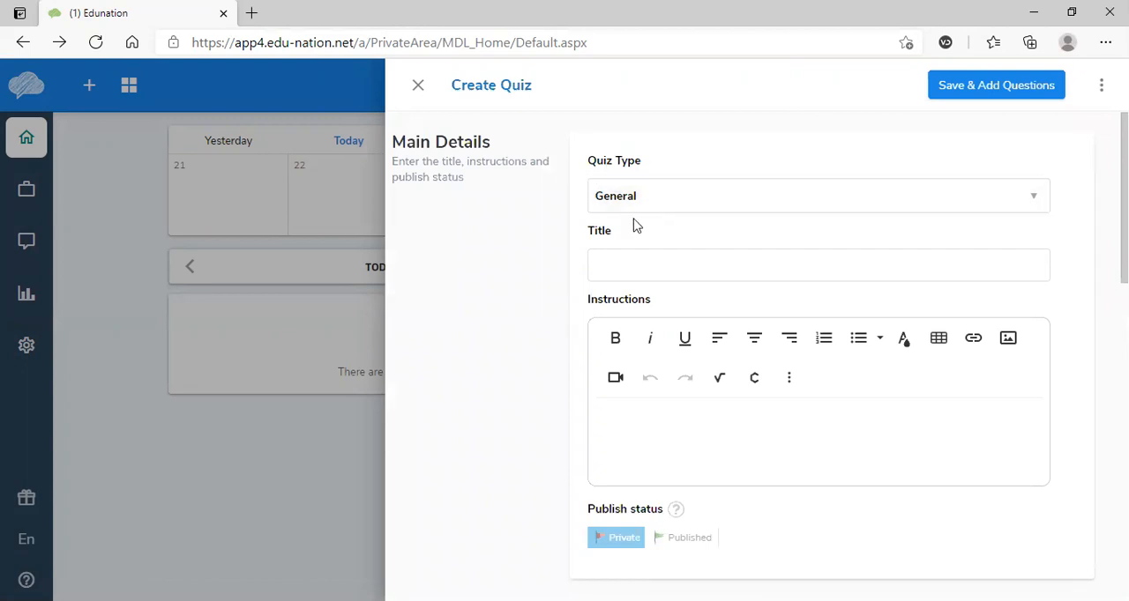
click(628, 276)
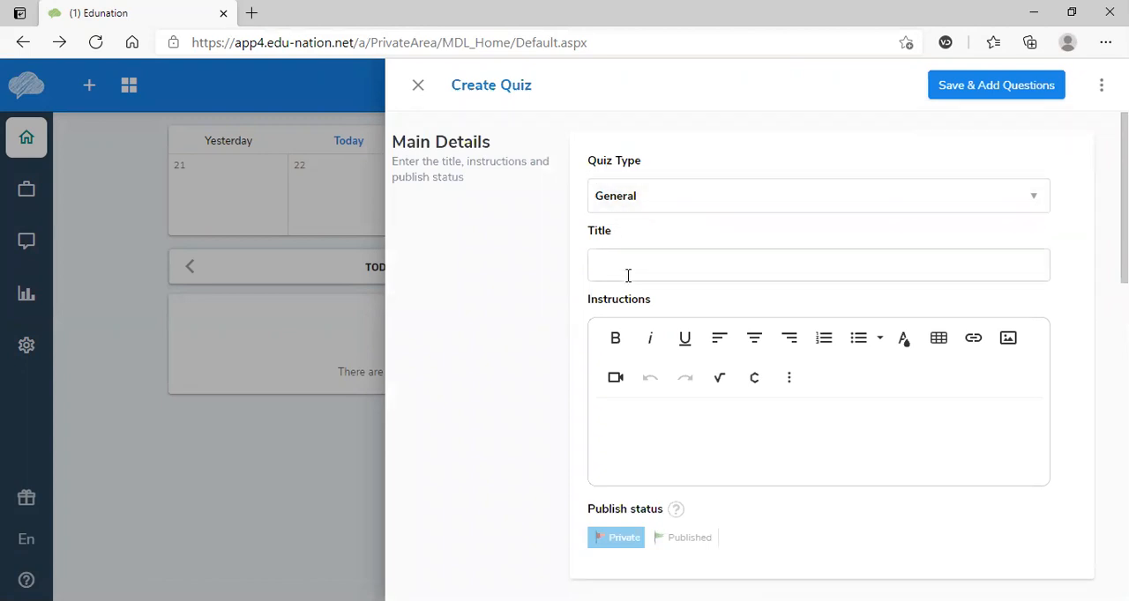
click(624, 272)
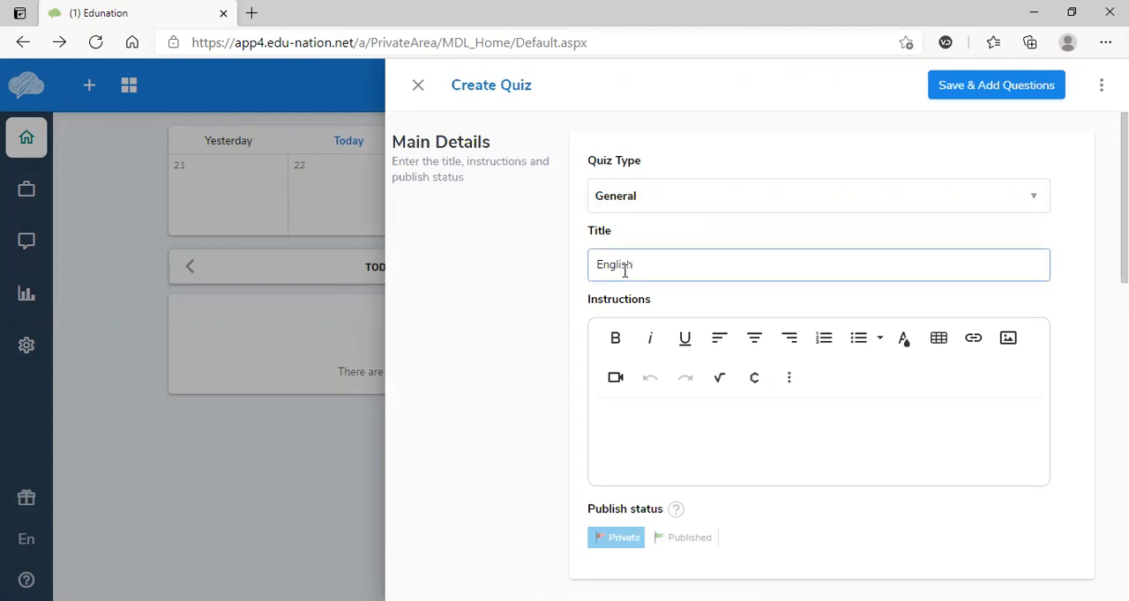
click(662, 417)
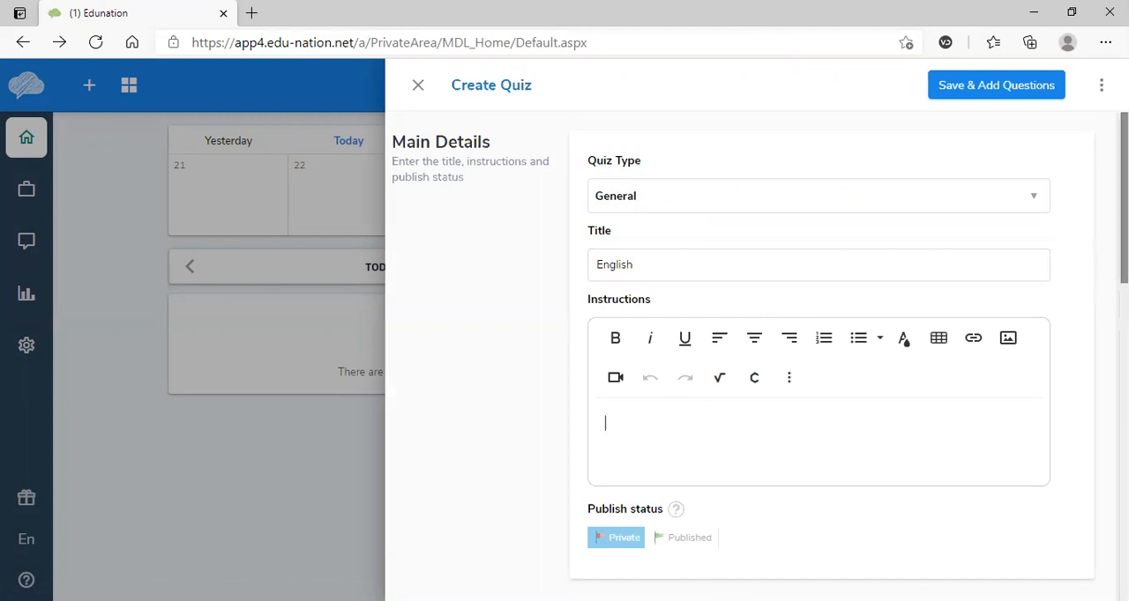
- Review the result publishing and randomize order options, and set the quiz's time limit to 2 minutes
scroll(662, 416, down, 4)
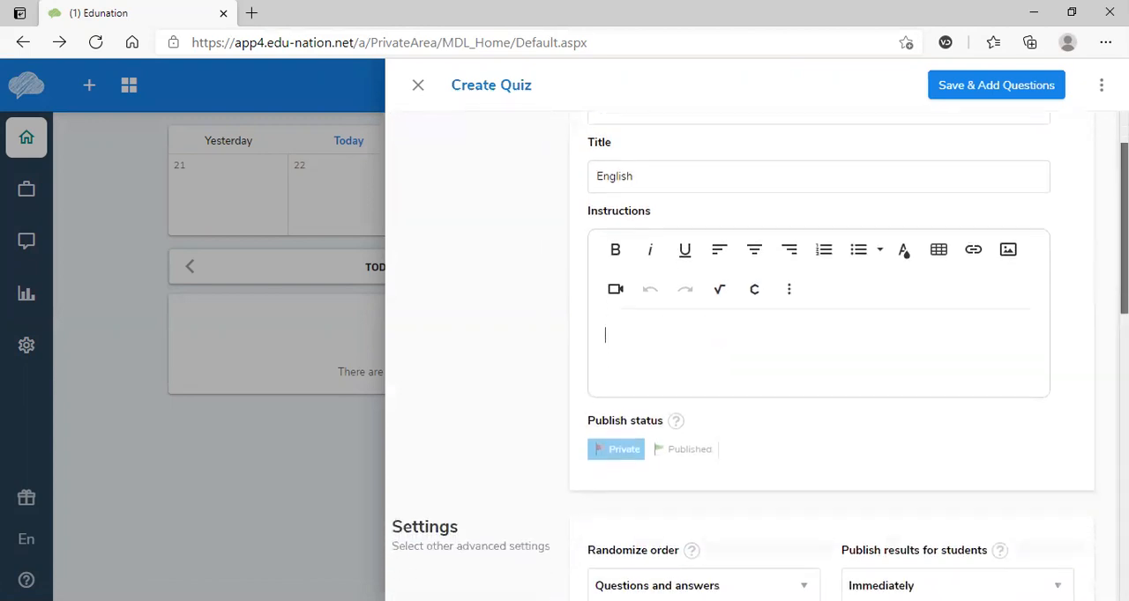
scroll(760, 360, down, 3)
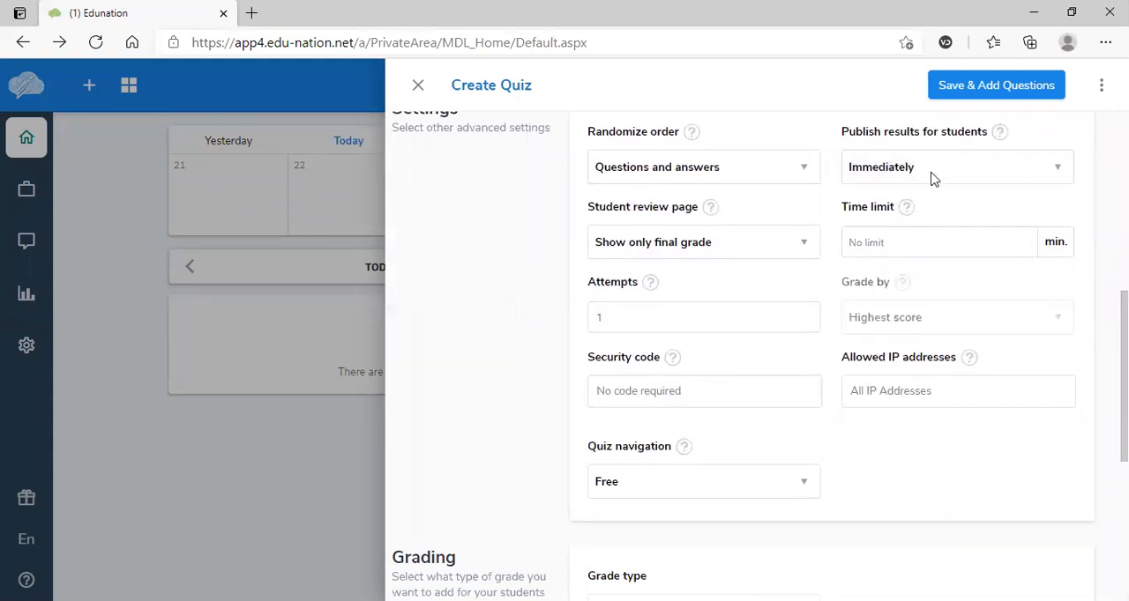
click(1061, 174)
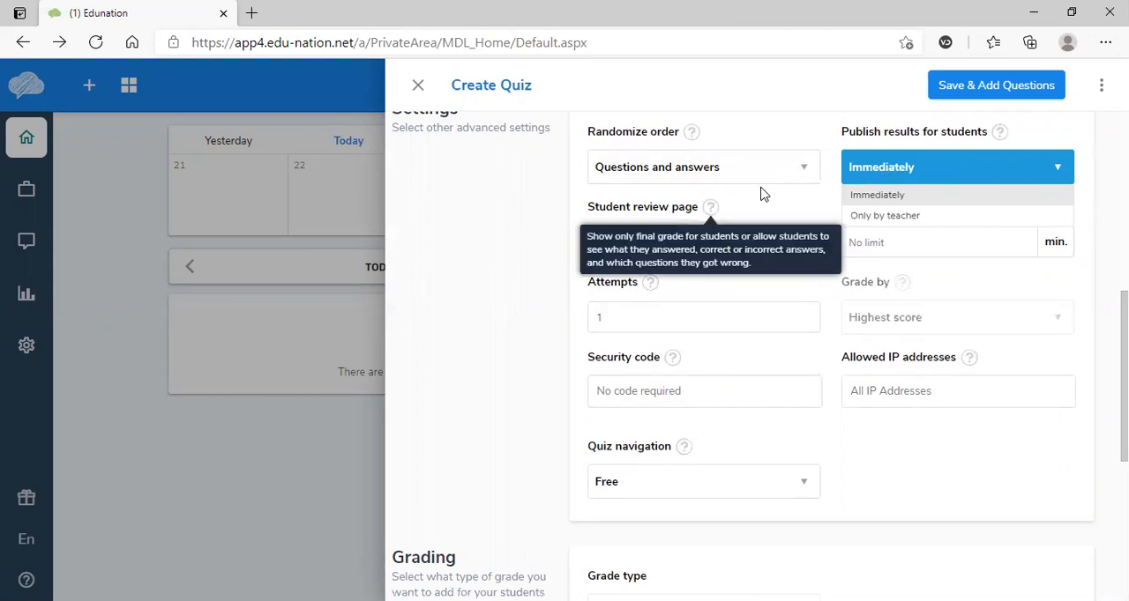
click(803, 171)
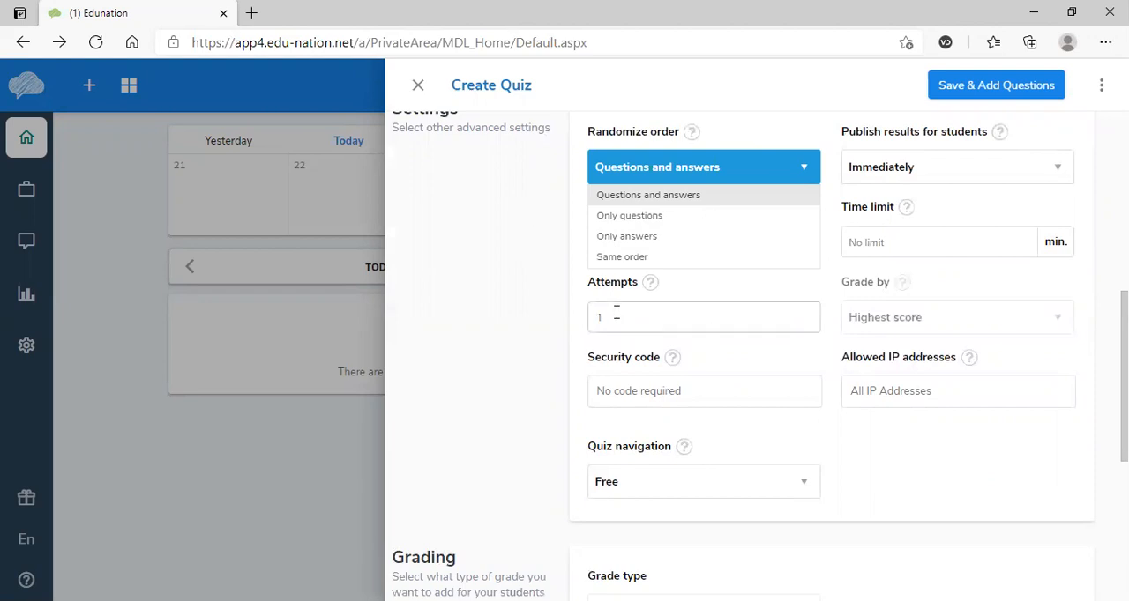
click(909, 250)
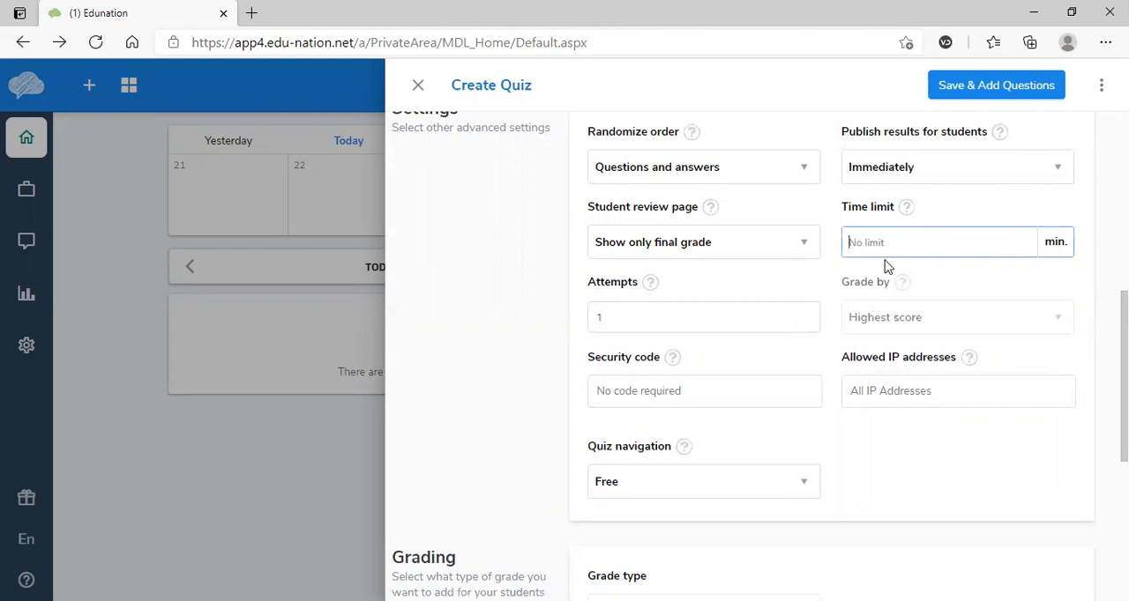
text(2)
- Set the quiz's max grade to 10 and its pass grade to 8
scroll(972, 420, down, 3)
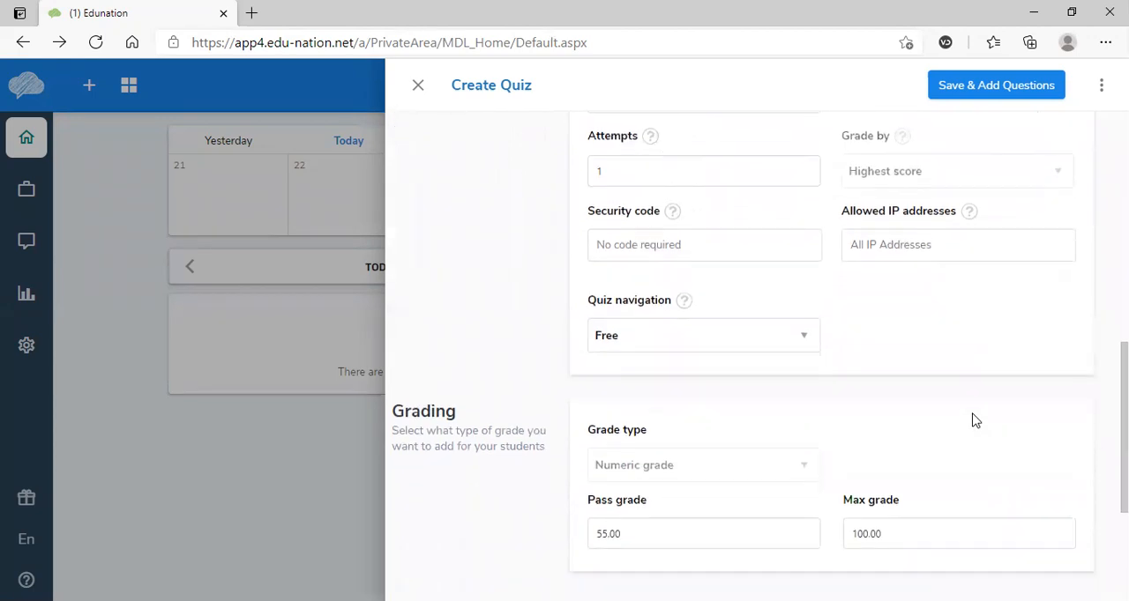
scroll(924, 417, down, 2)
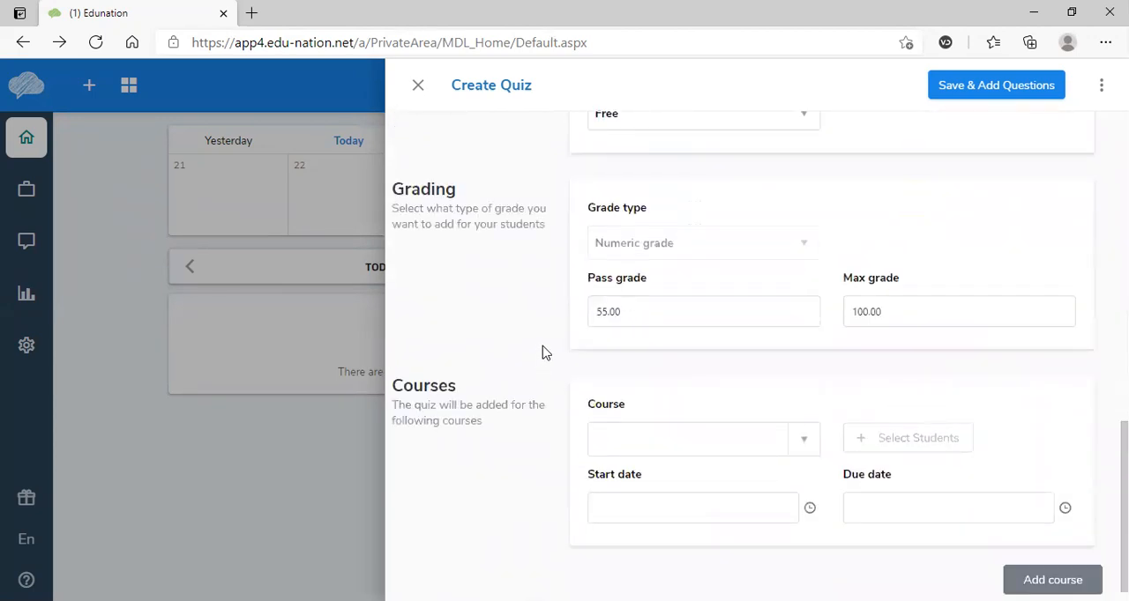
double_click(626, 315)
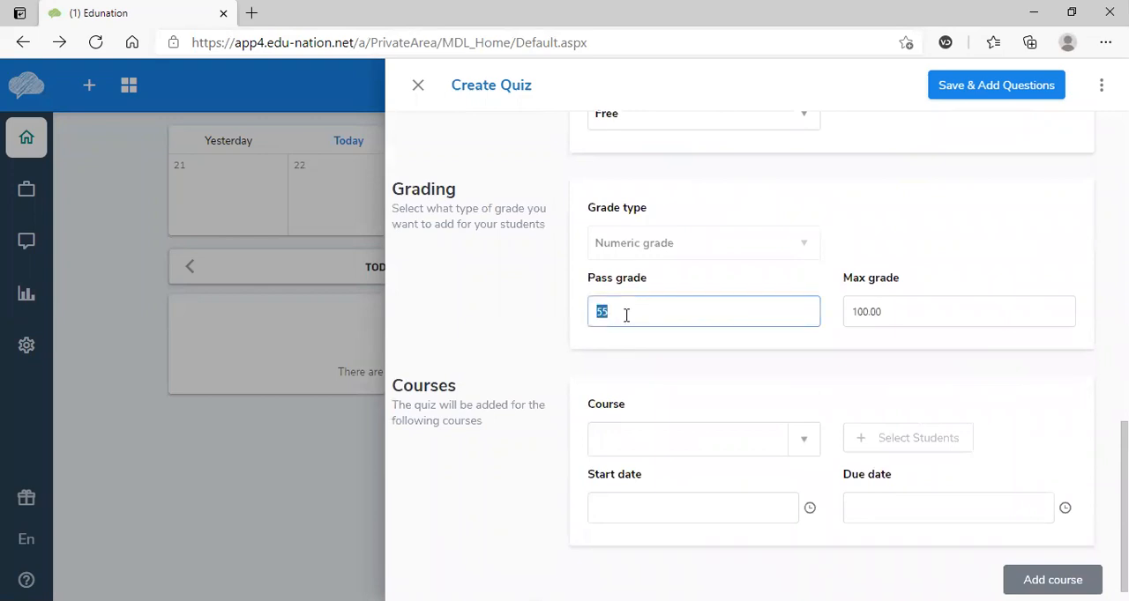
double_click(896, 309)
key(BackSpace)
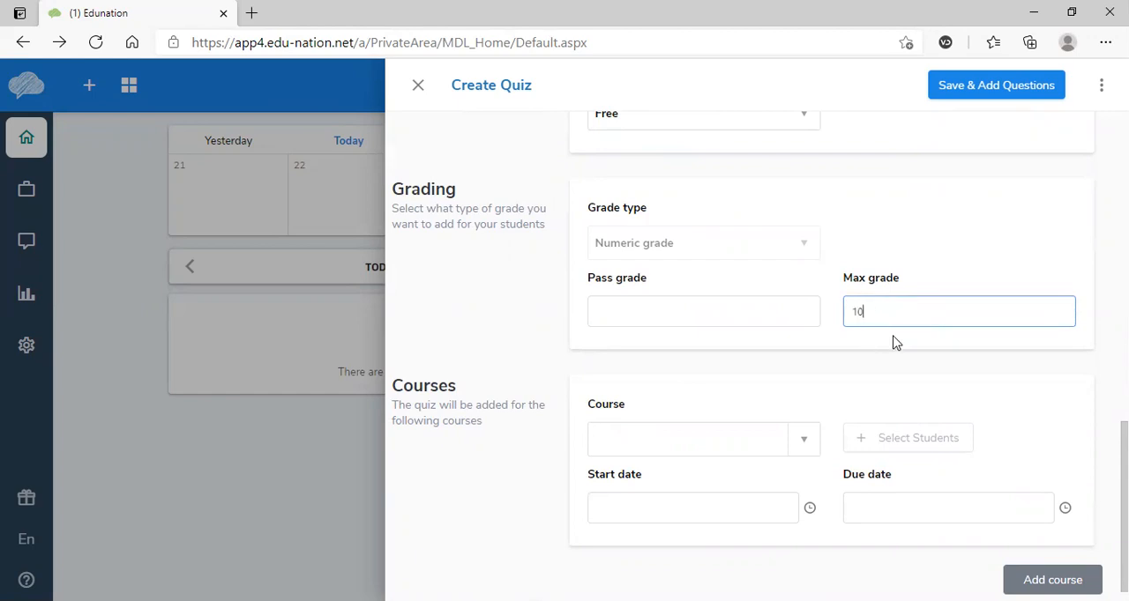
click(606, 319)
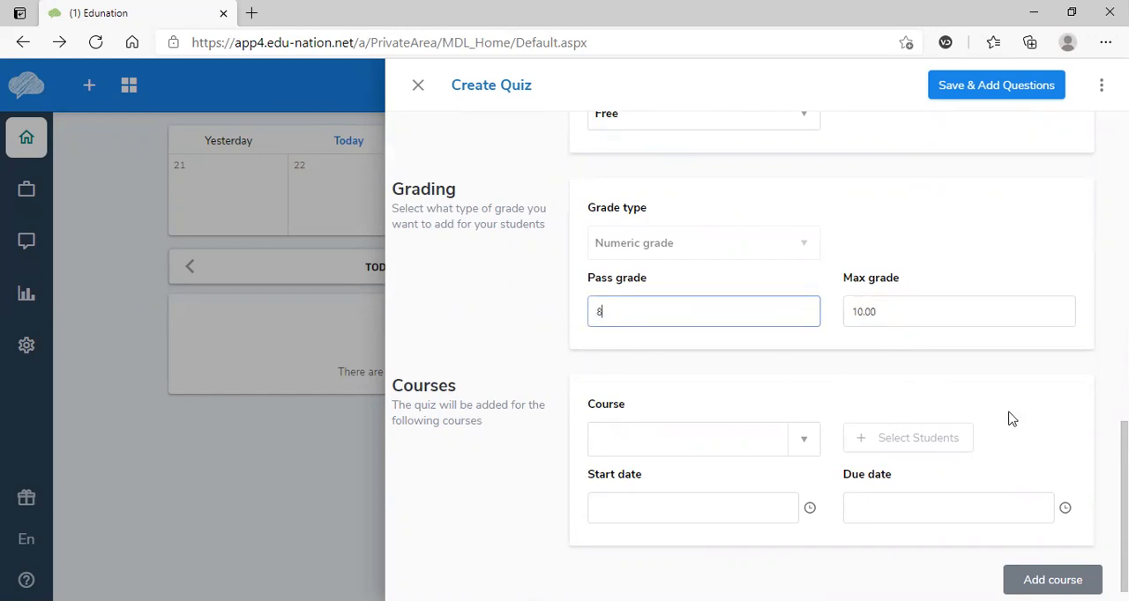
- Assign the quiz to the course English - 6-P and set its start date to 22/04/2021
scroll(982, 438, down, 1)
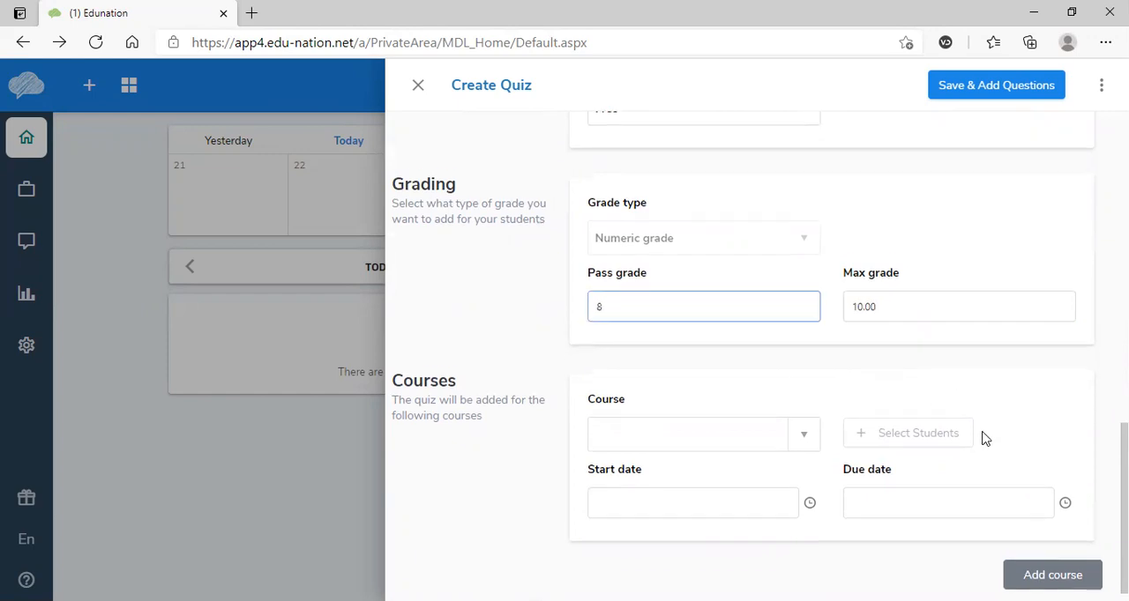
click(803, 417)
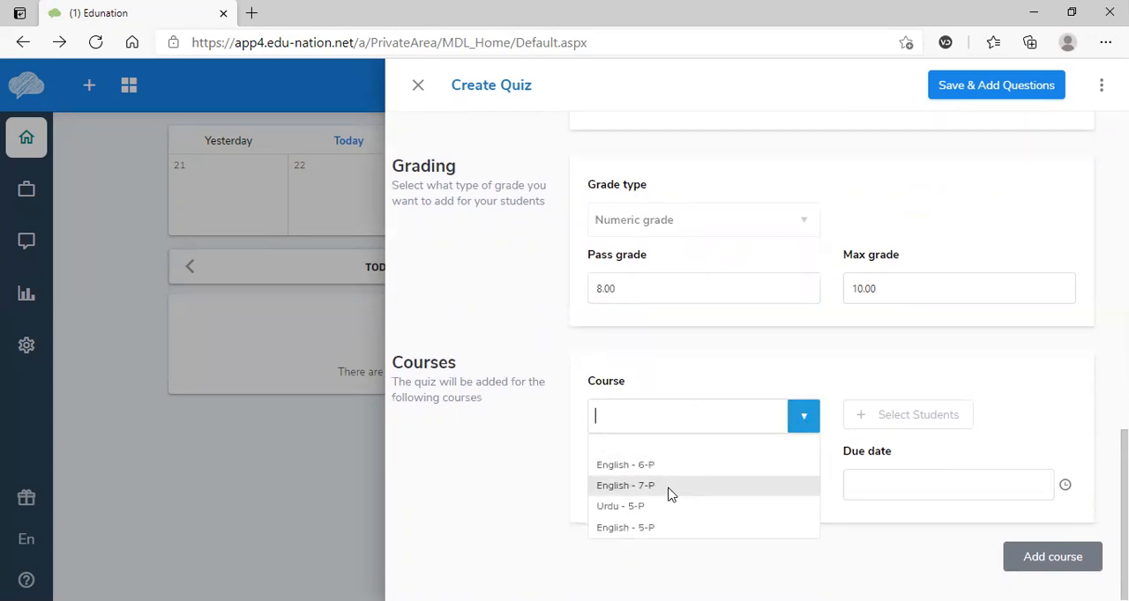
click(631, 468)
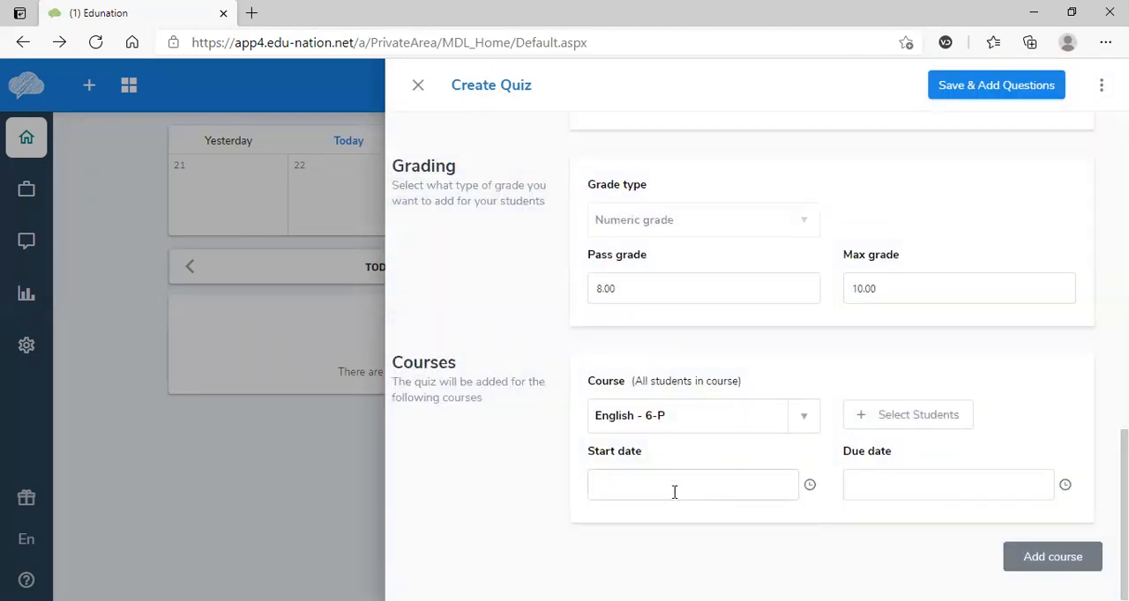
right_click(609, 491)
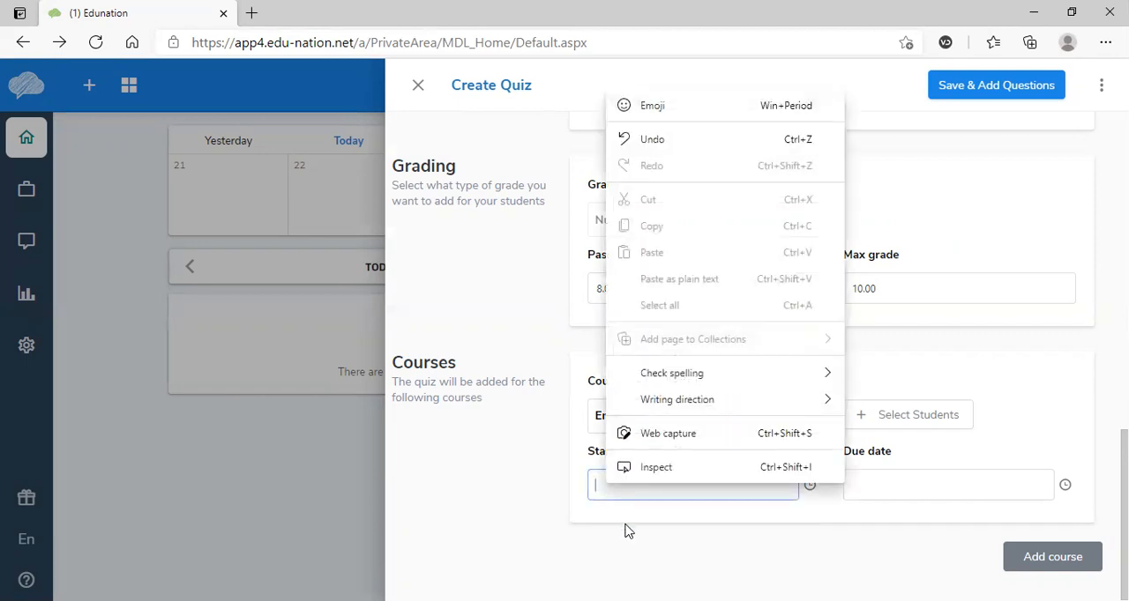
click(600, 488)
click(600, 492)
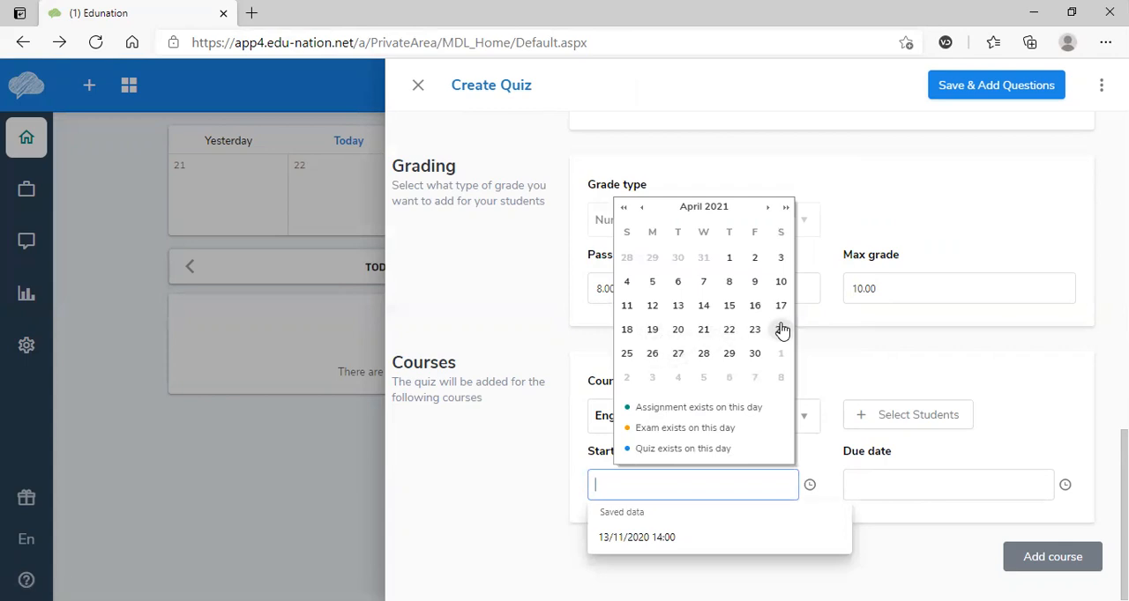
click(729, 331)
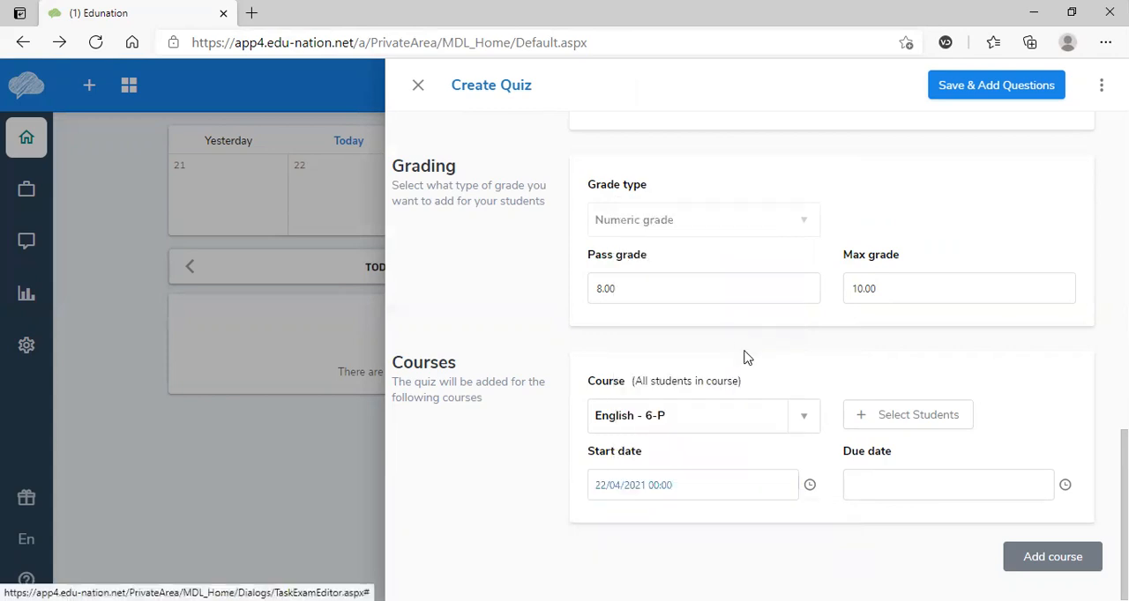
- Try to set the quiz's due date to 21/04/2021
click(858, 485)
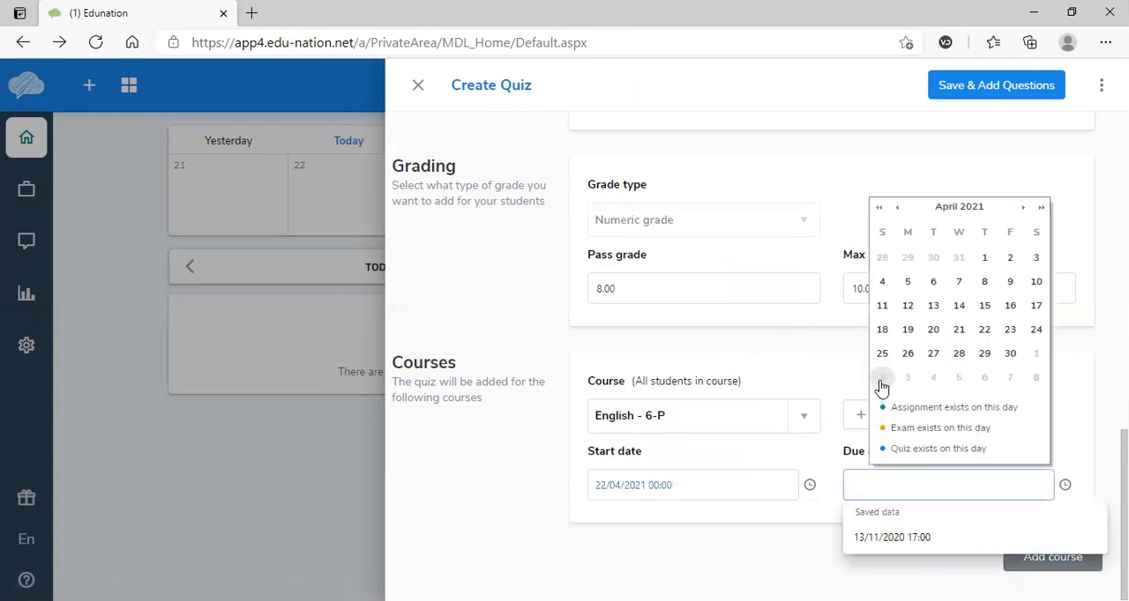
click(961, 335)
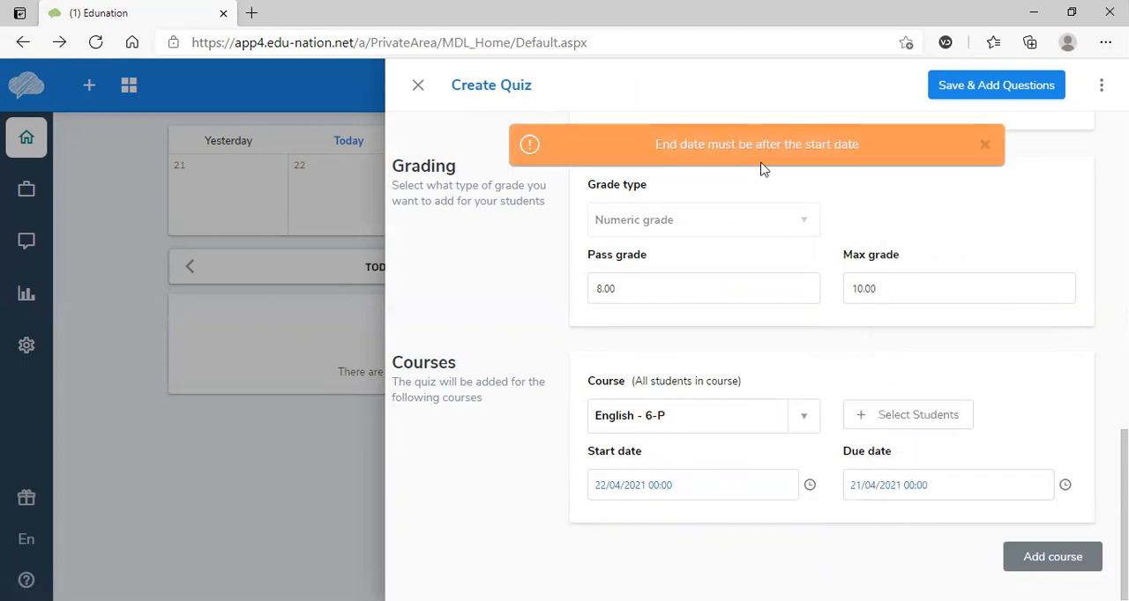
click(940, 486)
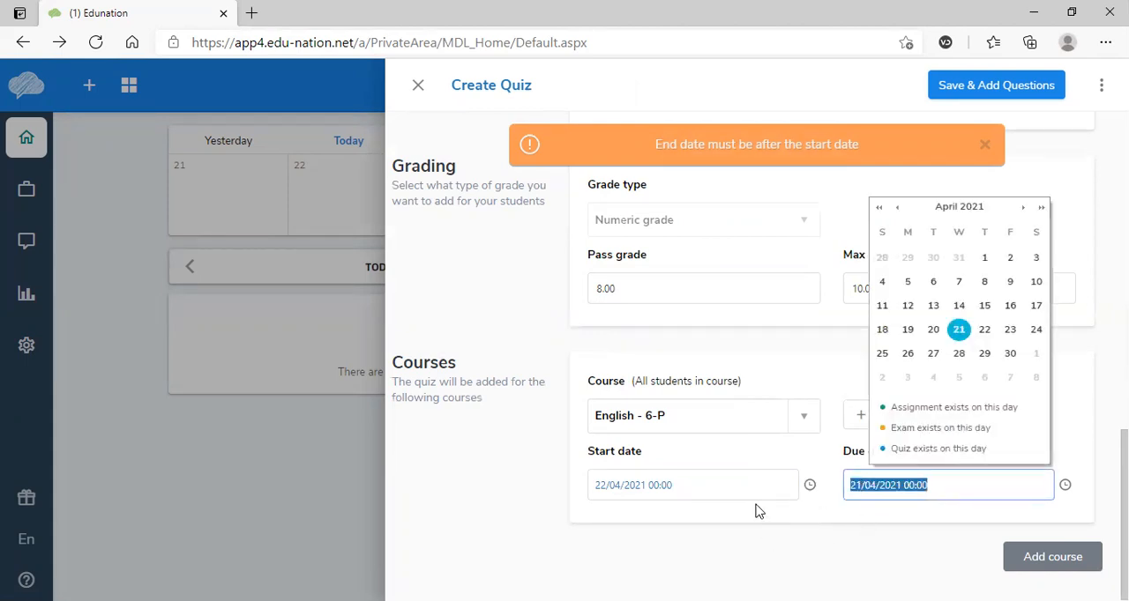
- Set the quiz's start time to 11:00 and its due time to 12:00
click(811, 488)
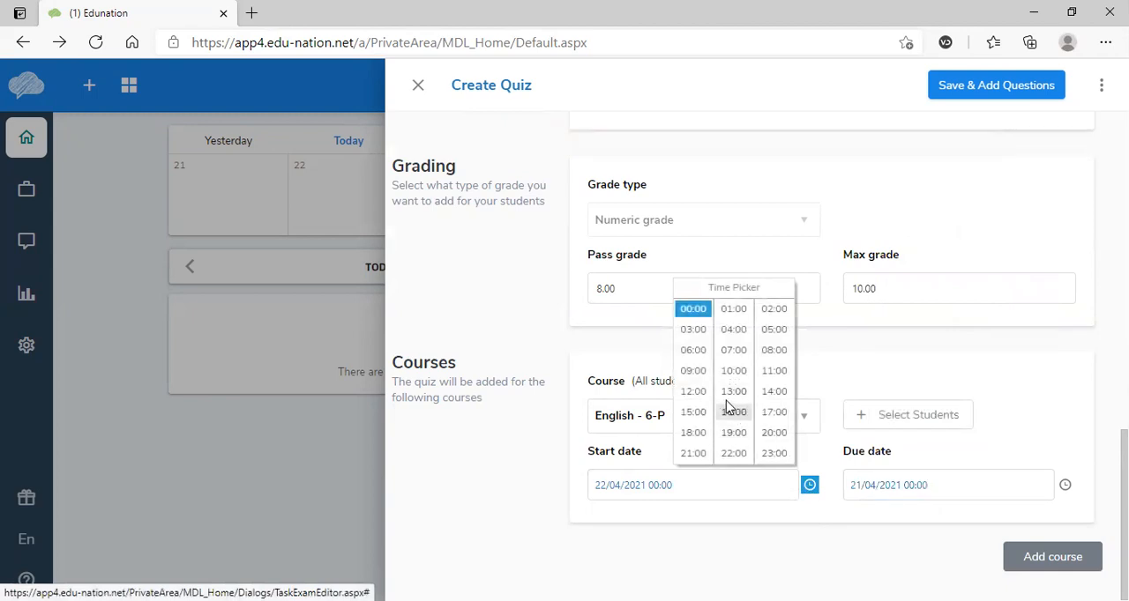
click(769, 373)
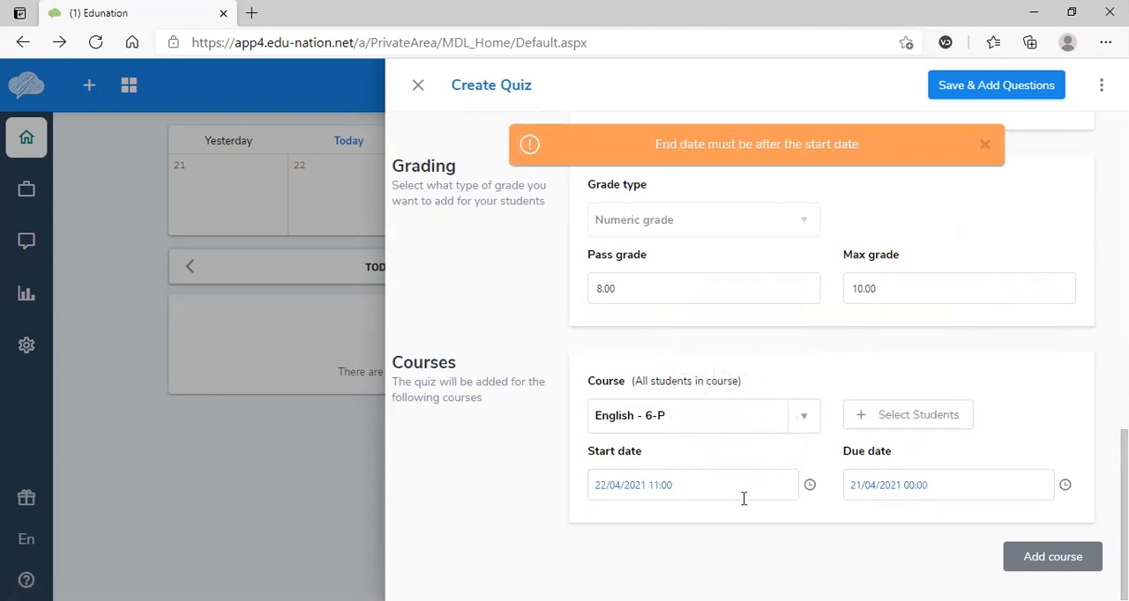
click(1065, 486)
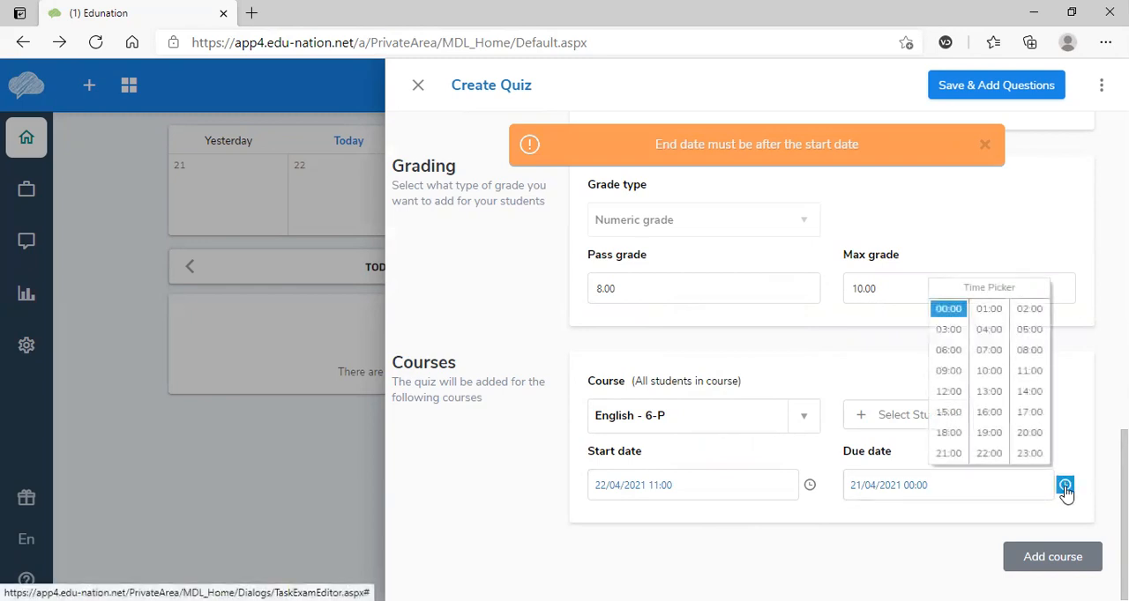
click(949, 392)
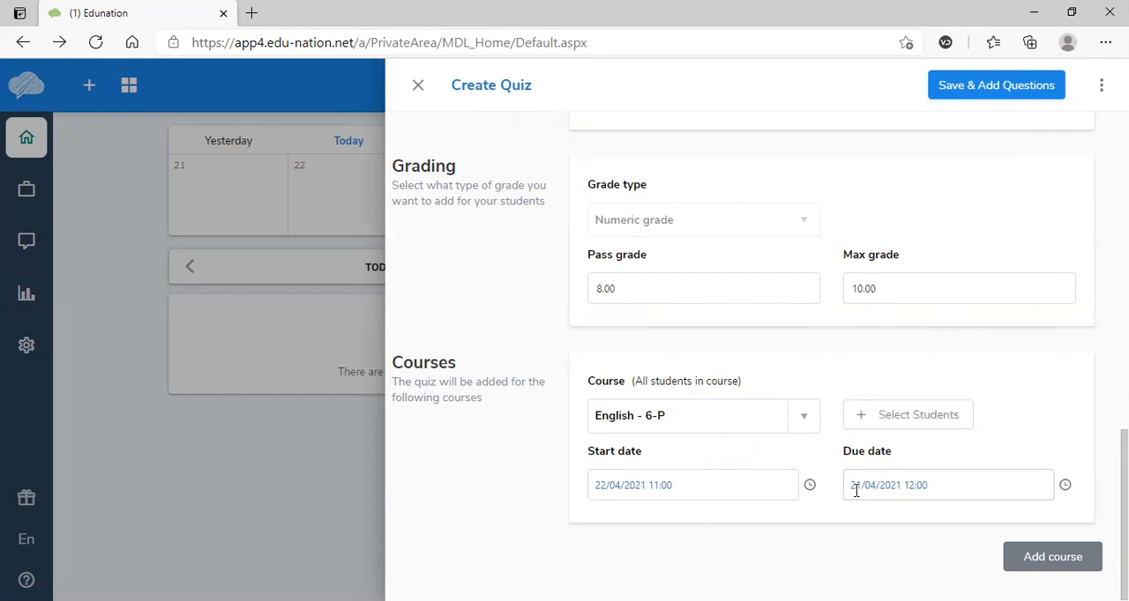
- Correct the quiz's due date to 22/04/2021
right_click(857, 487)
click(862, 485)
click(862, 485)
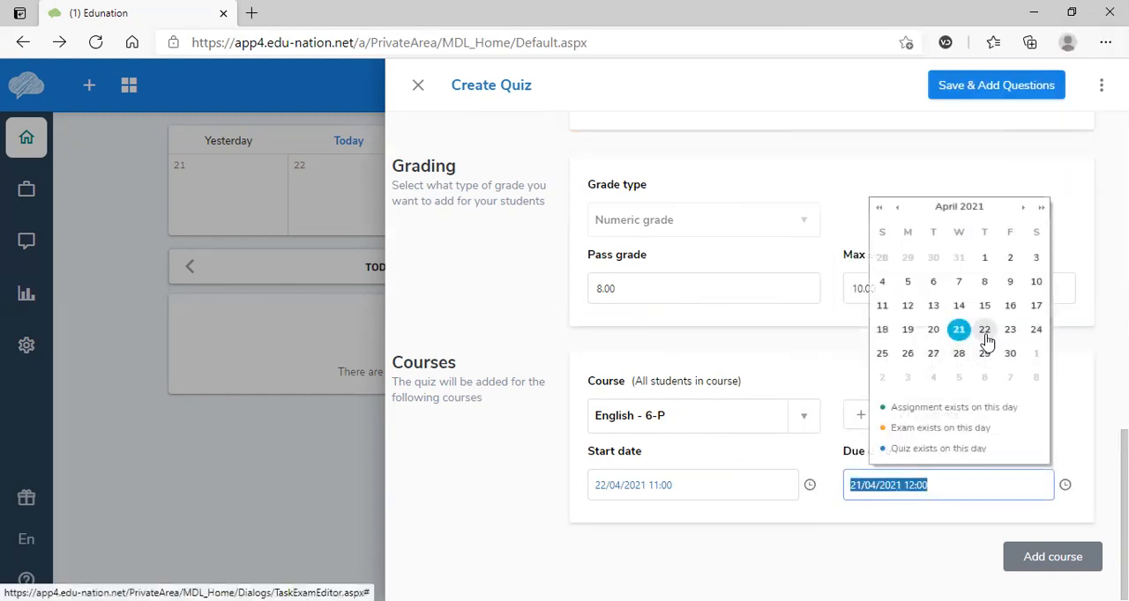
click(985, 336)
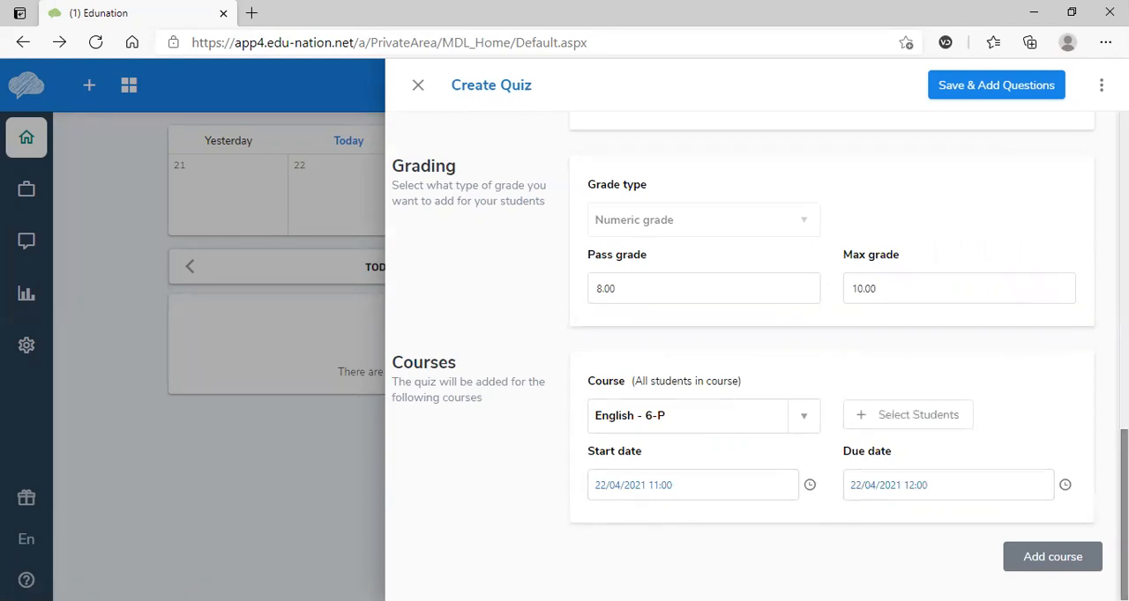
- Save the quiz details and add a new True / False question to its first section
click(985, 91)
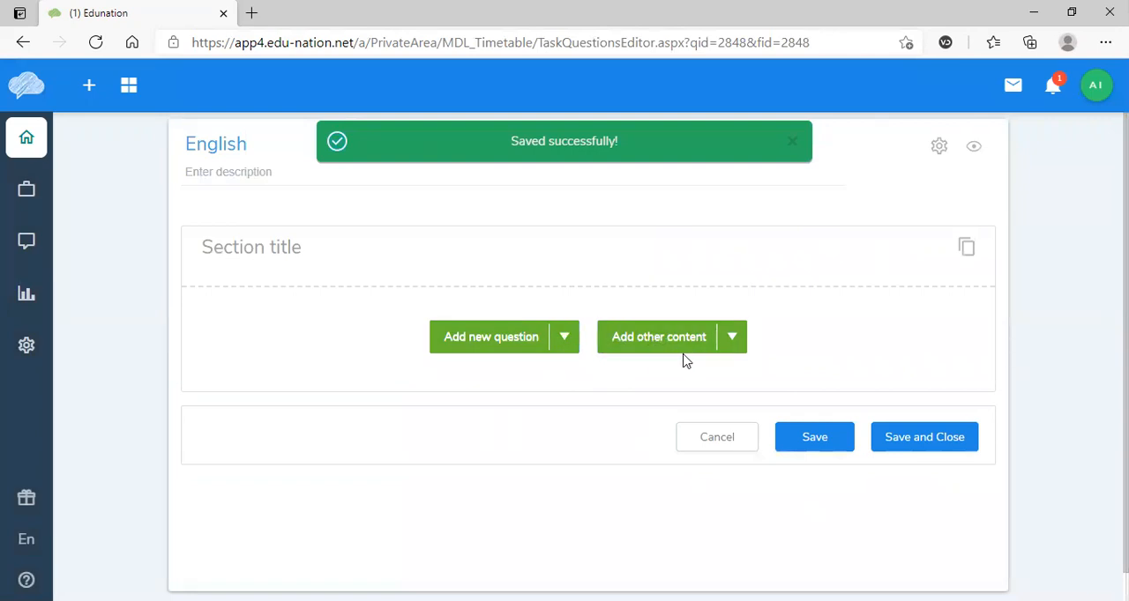
click(565, 339)
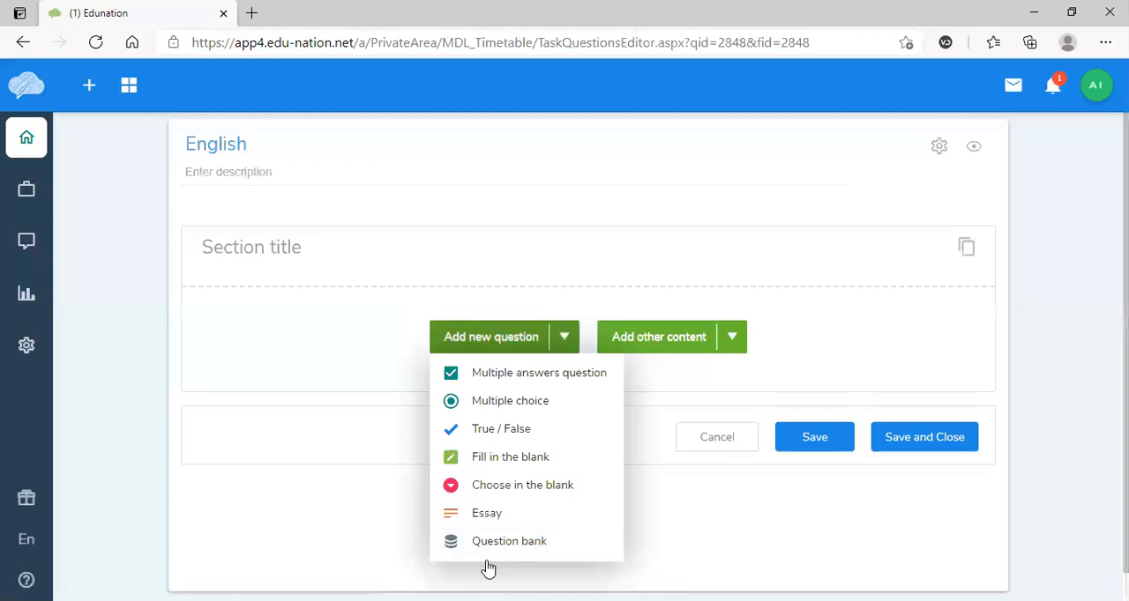
click(496, 436)
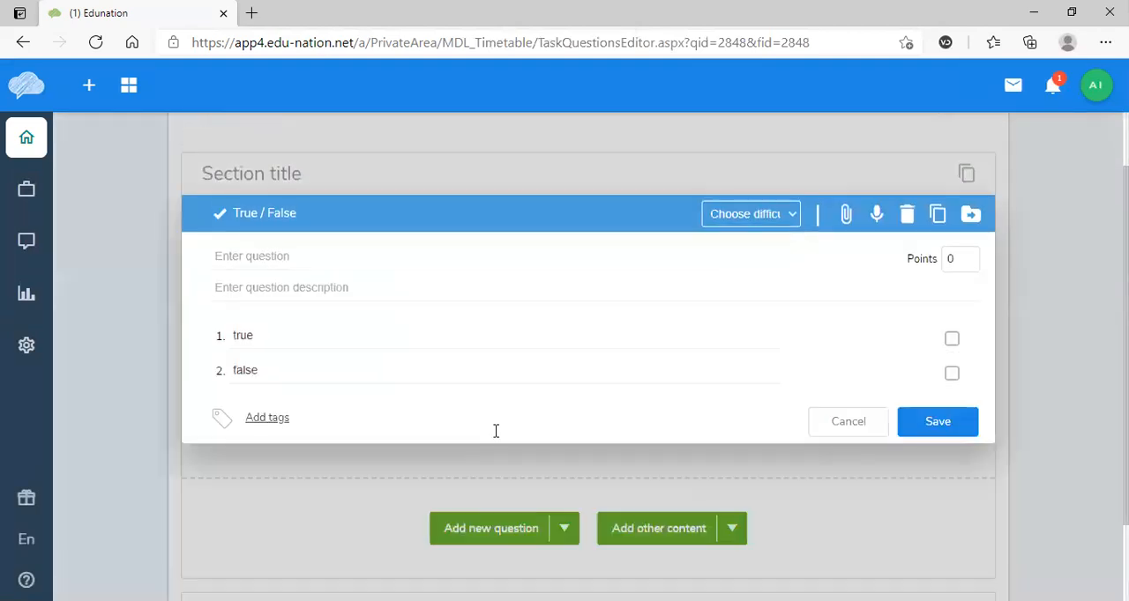
- Title the new question "True and False" and enter the description "The four men were travelling together."
click(268, 264)
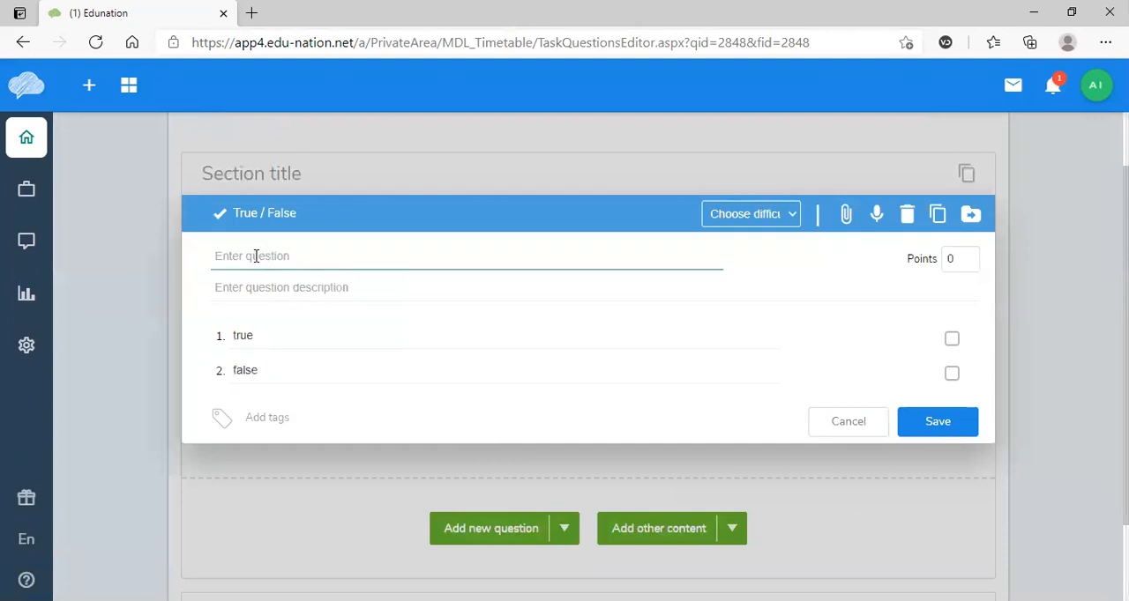
click(255, 256)
text(True and False)
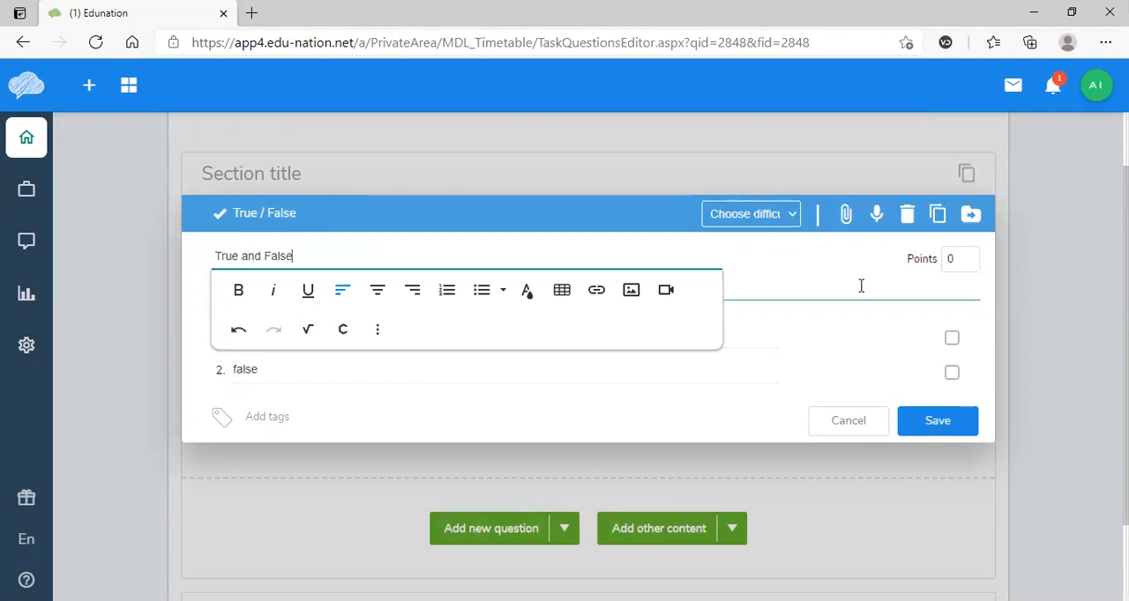
click(809, 279)
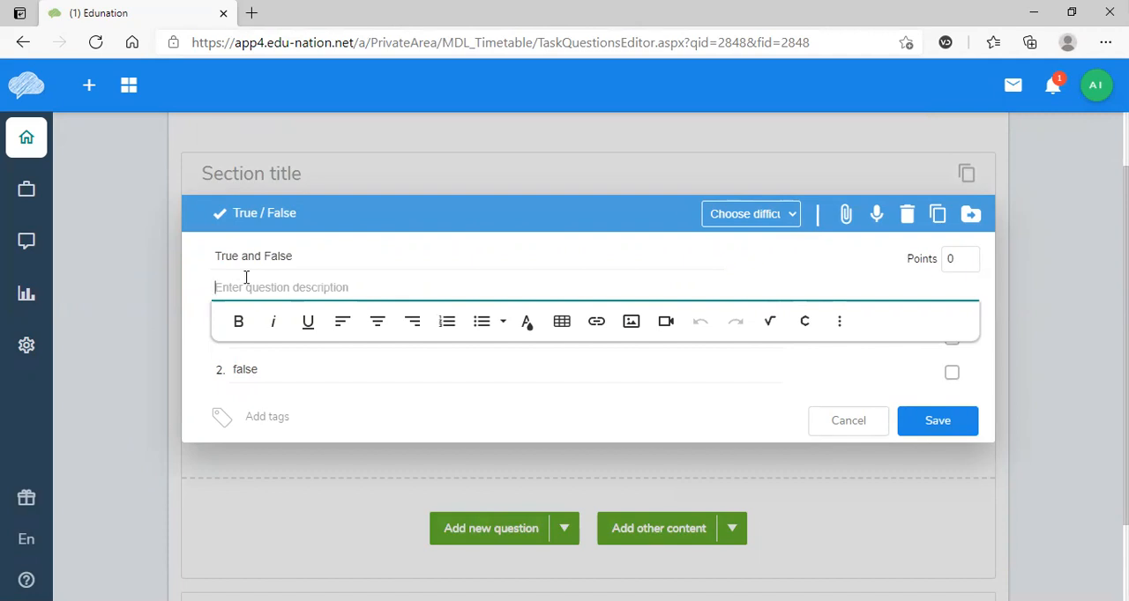
text(Th)
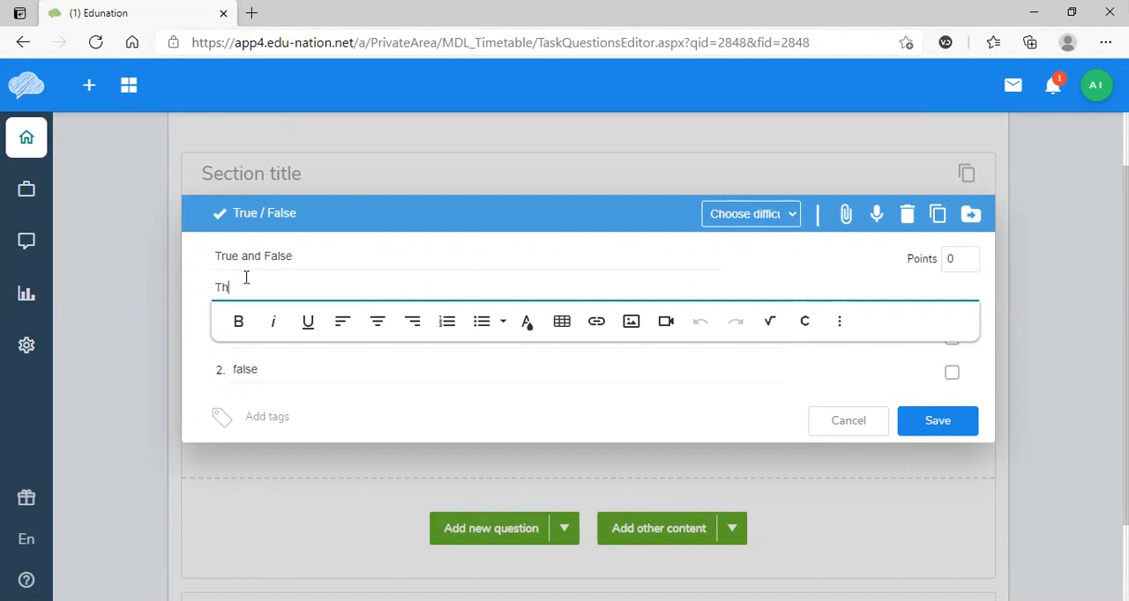
text(e four men were travelling together.)
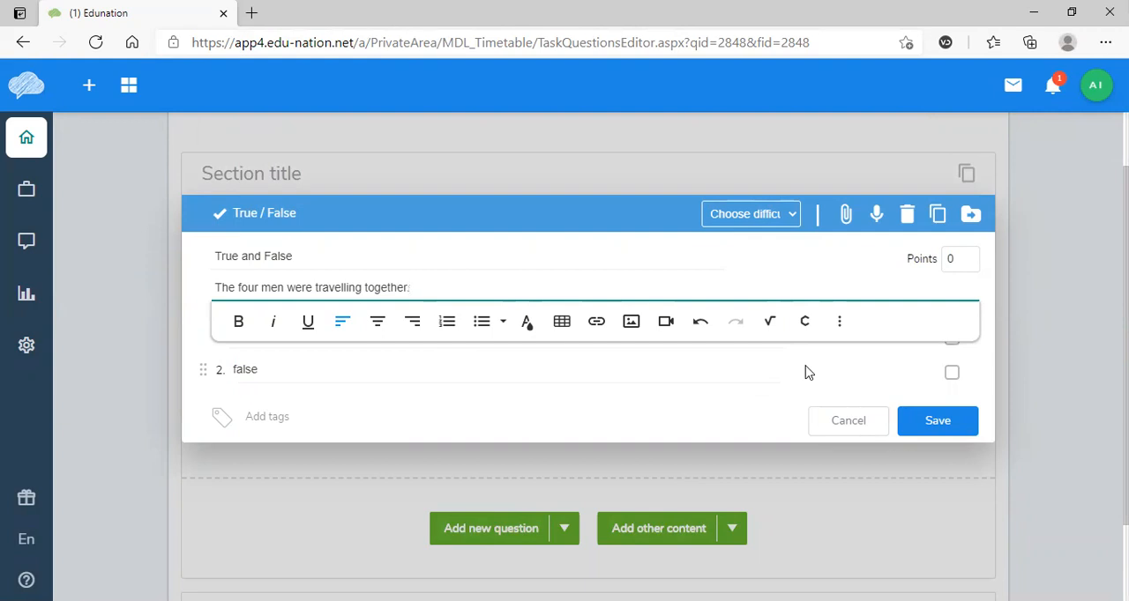
- Mark "true" as the correct answer, set the question's points to 1 and save the question
click(804, 366)
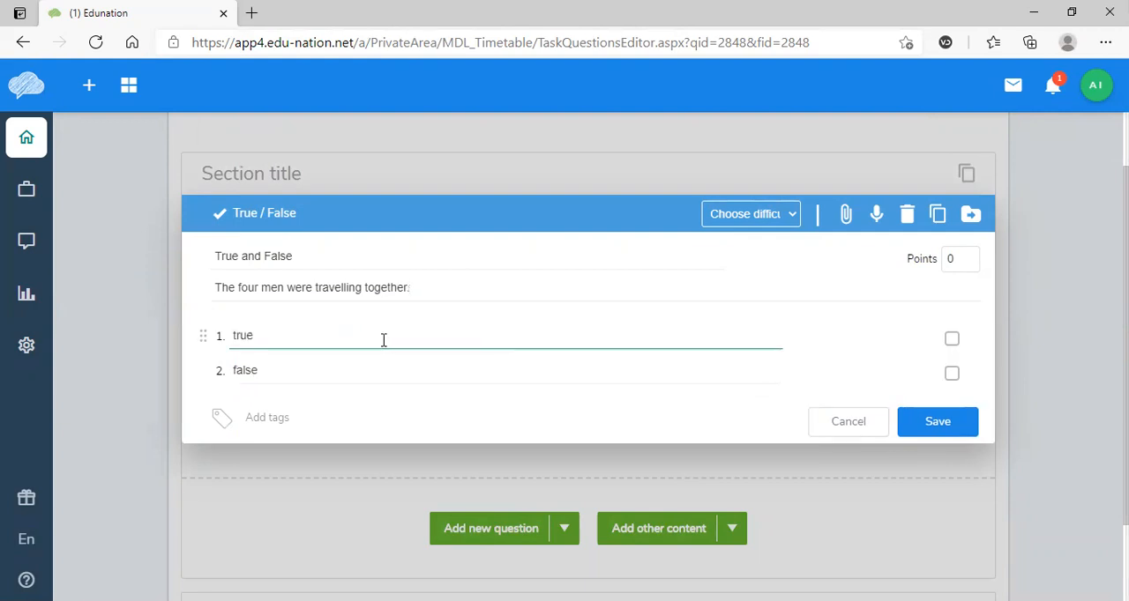
click(952, 341)
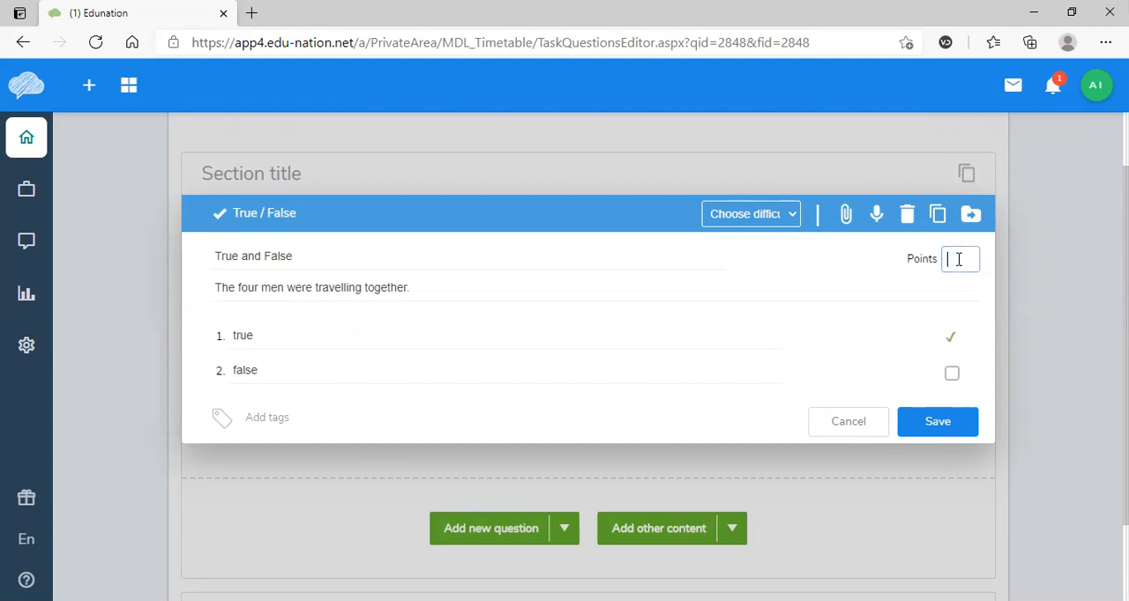
click(938, 425)
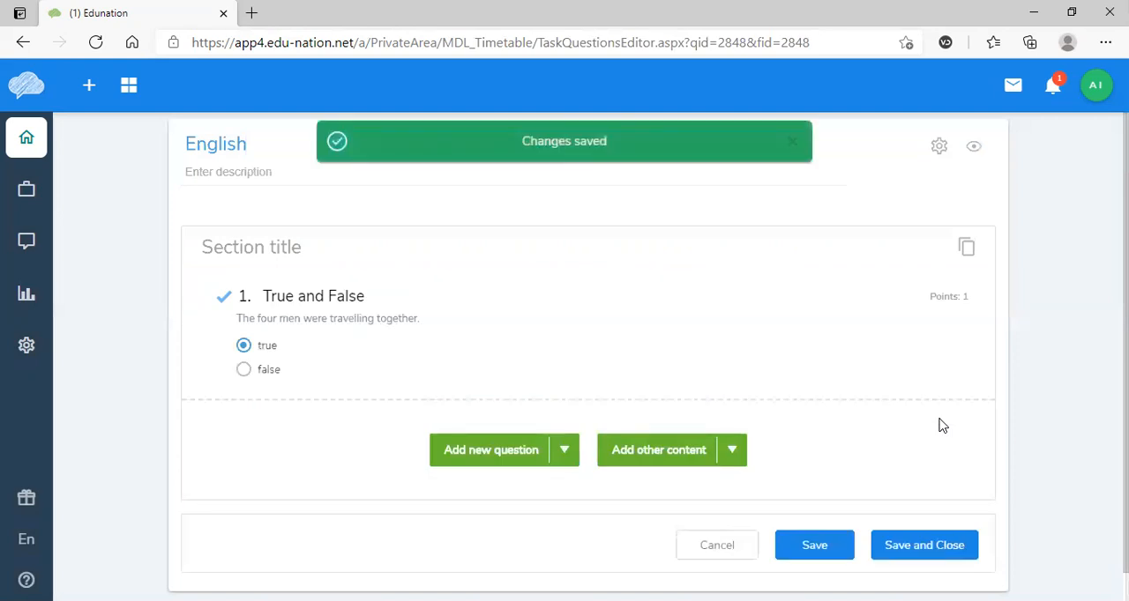
- View the available question types, then save the quiz questions and close the question editor
click(566, 453)
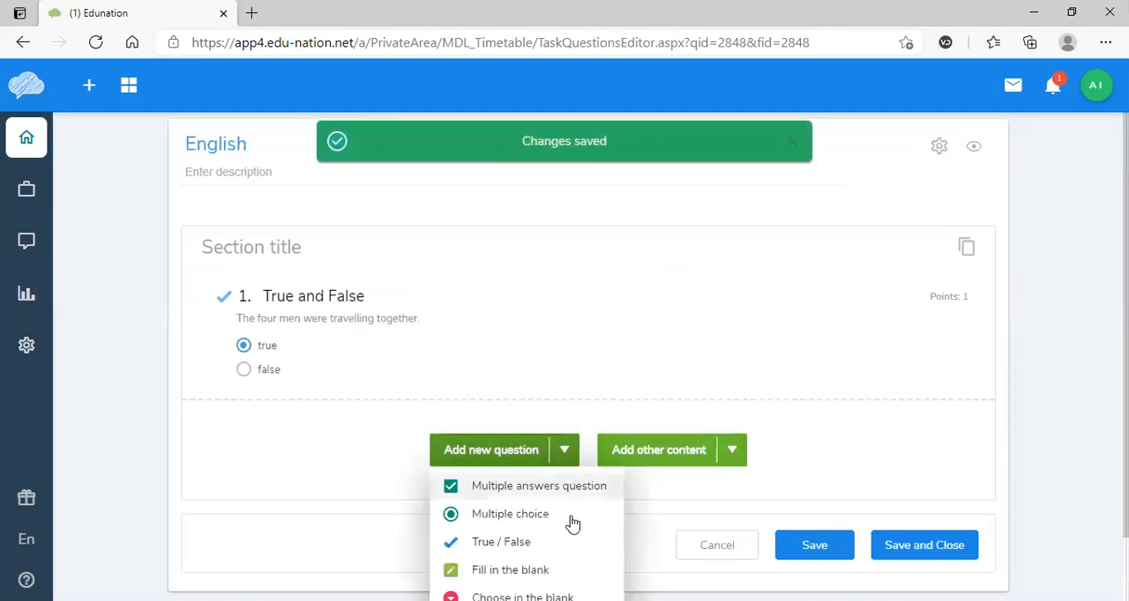
scroll(551, 521, down, 1)
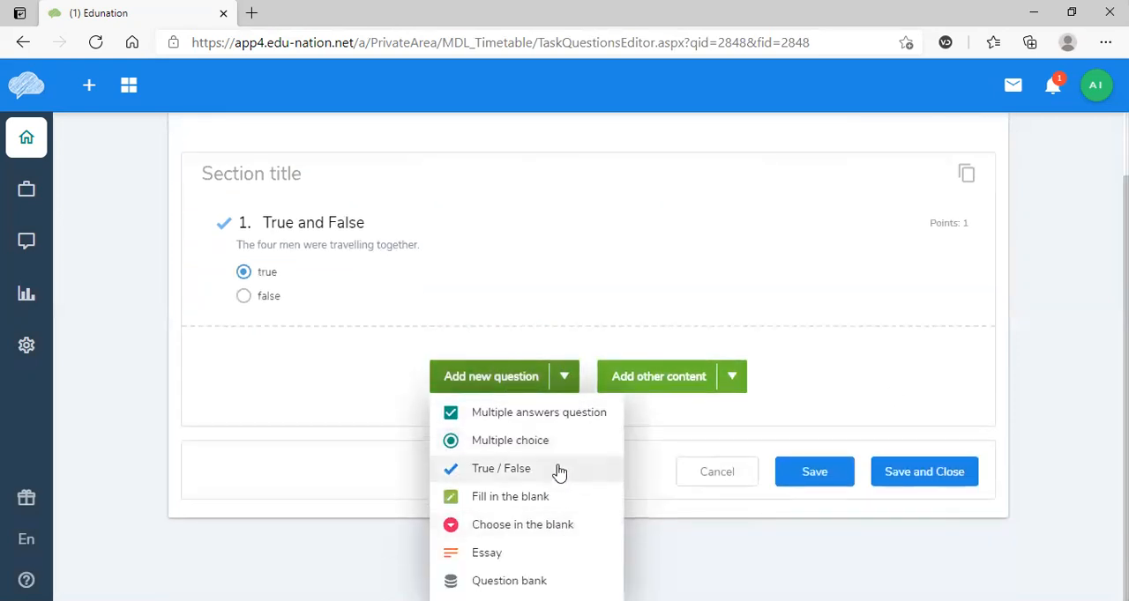
click(806, 477)
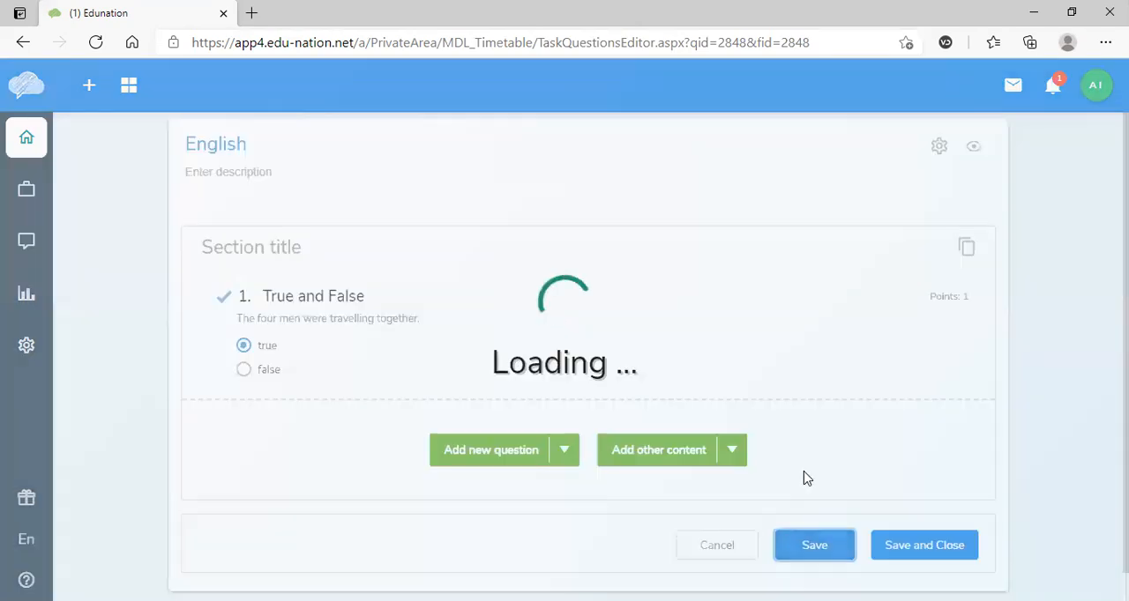
click(924, 545)
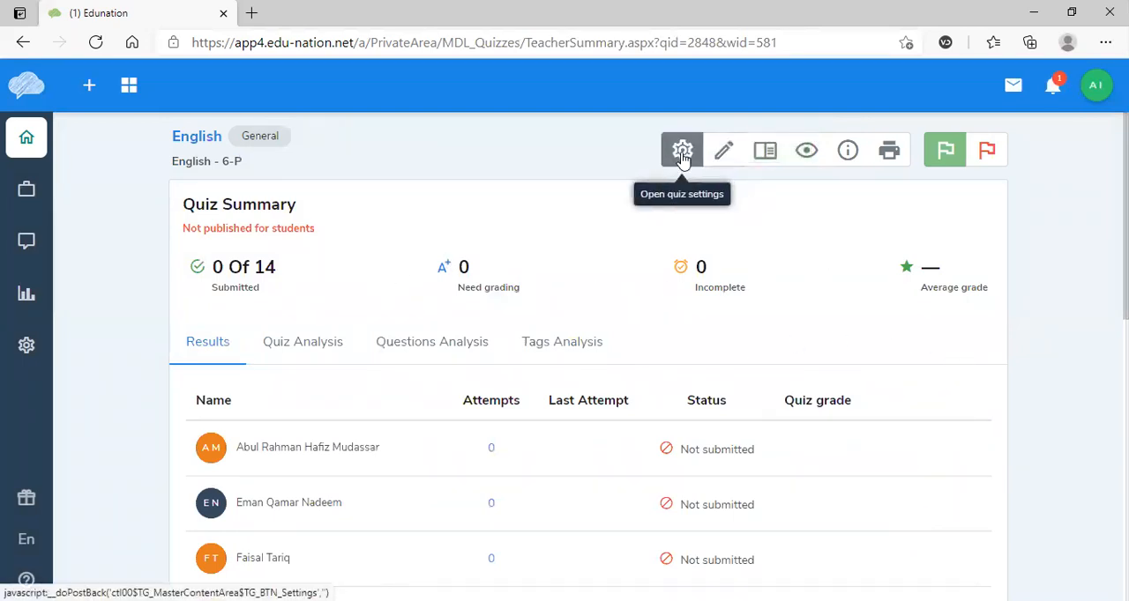
- Set the quiz's publish status to Published, postponed to 22/04/2021 11:00, and save the quiz settings
click(682, 154)
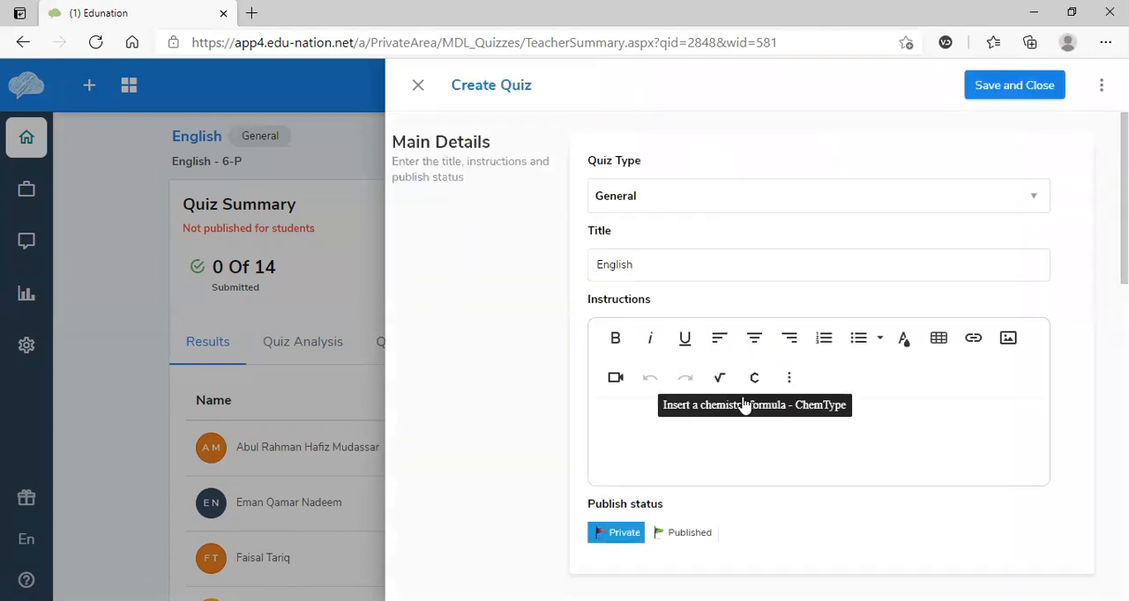
click(693, 538)
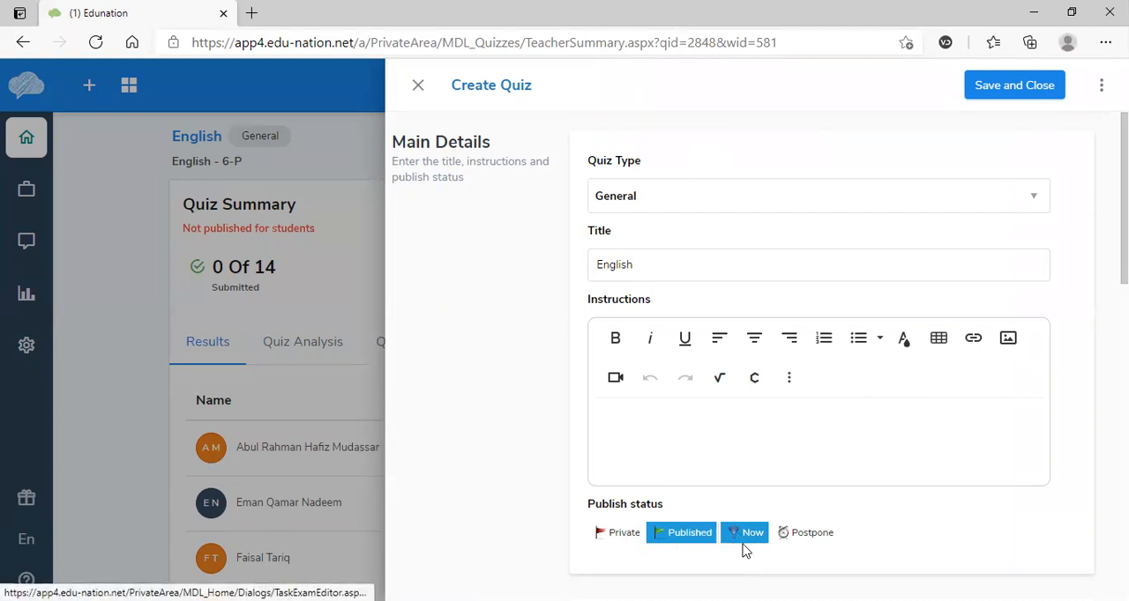
click(816, 536)
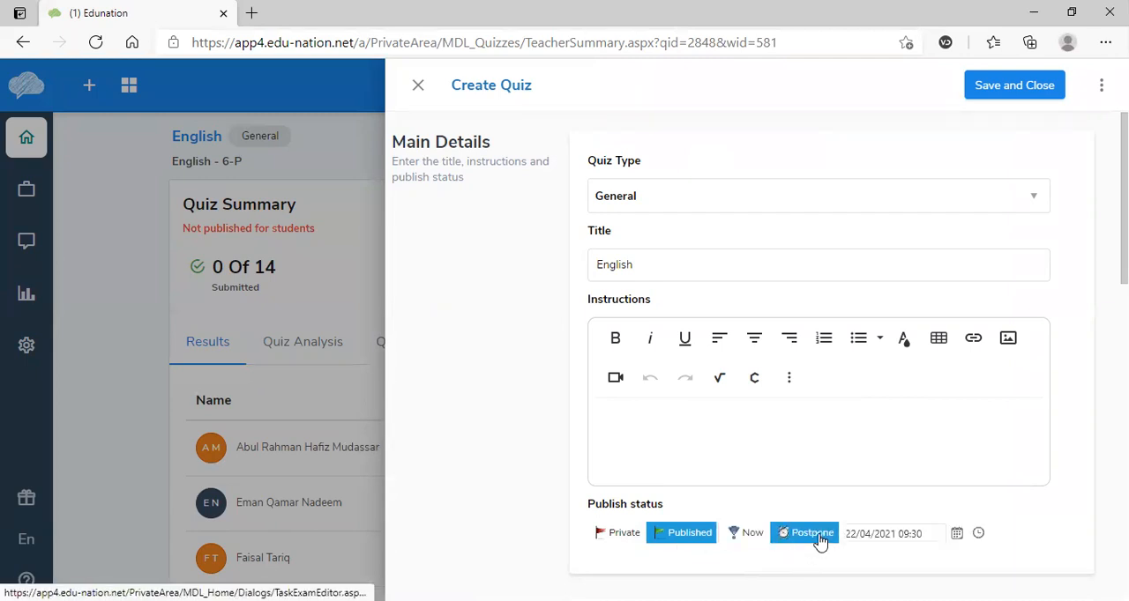
click(955, 533)
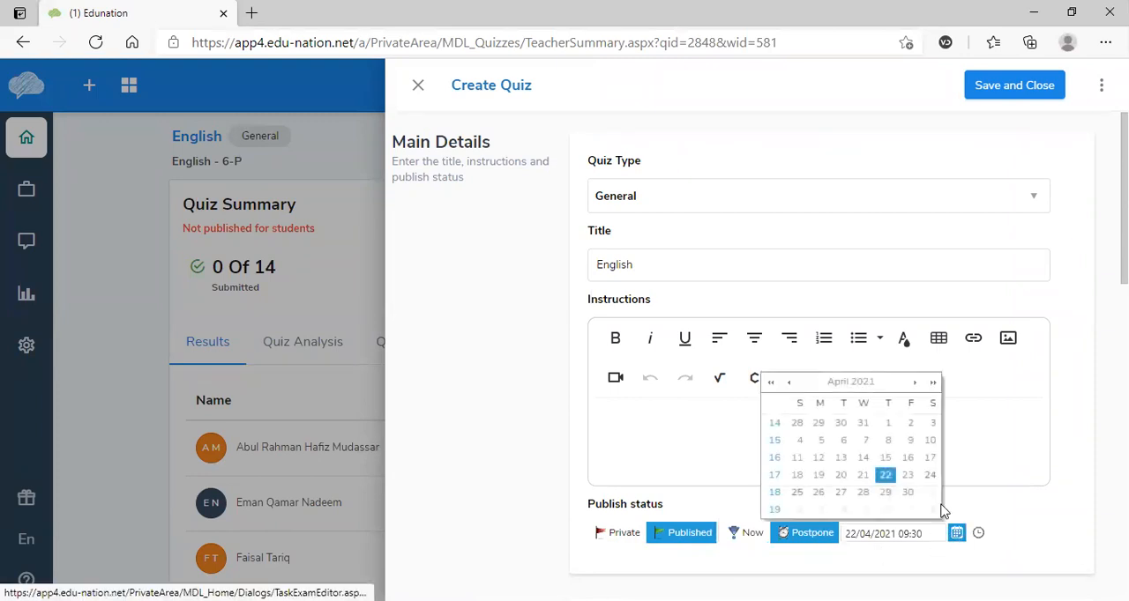
click(978, 537)
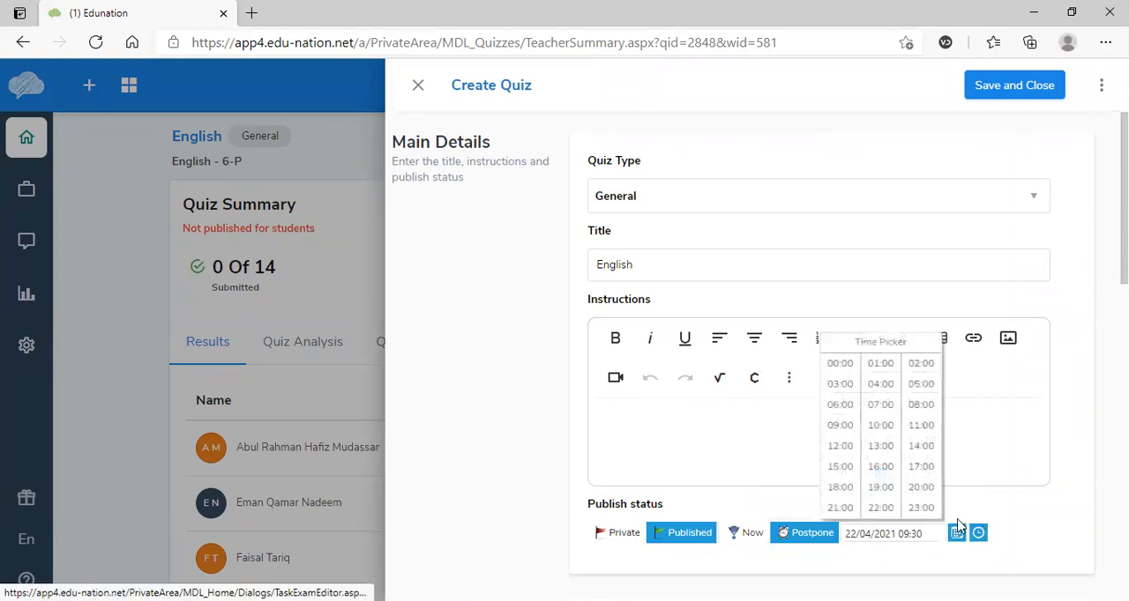
click(918, 427)
scroll(955, 410, down, 10)
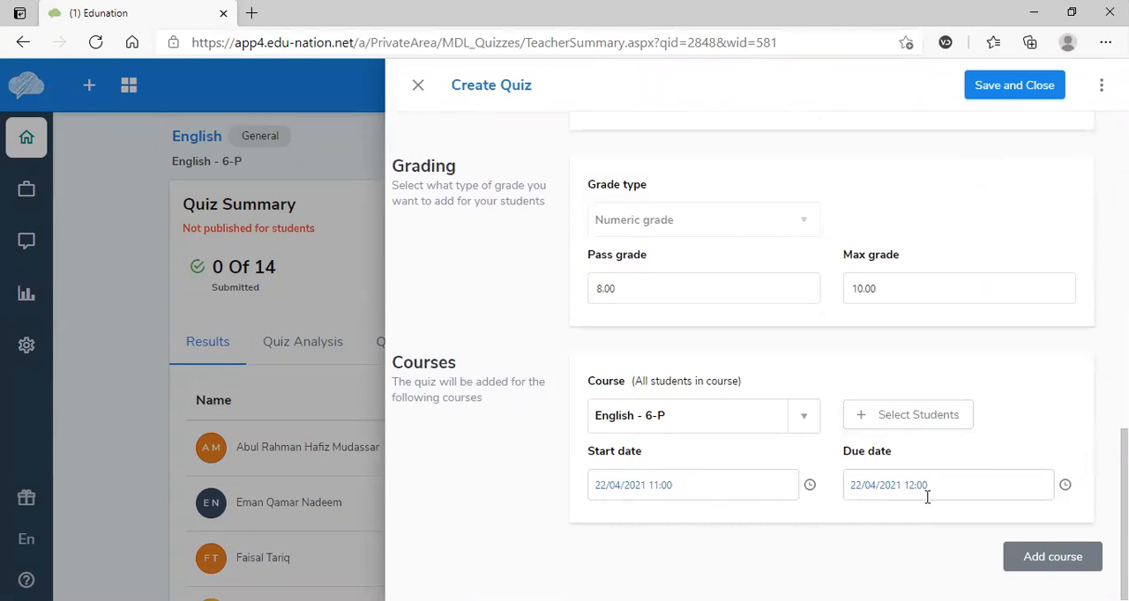
scroll(847, 454, up, 10)
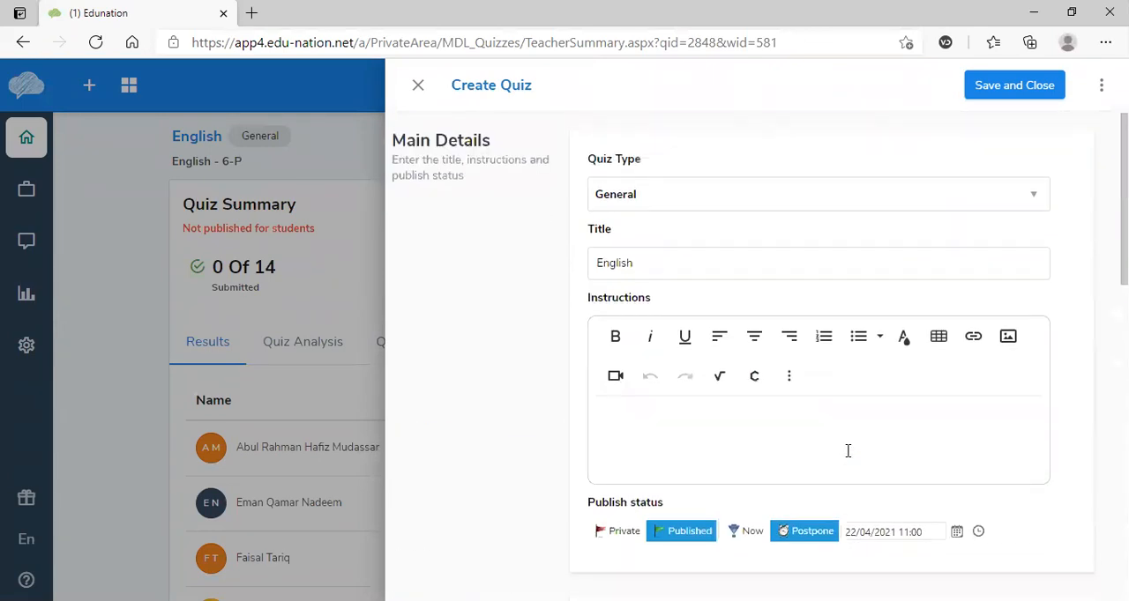
click(990, 91)
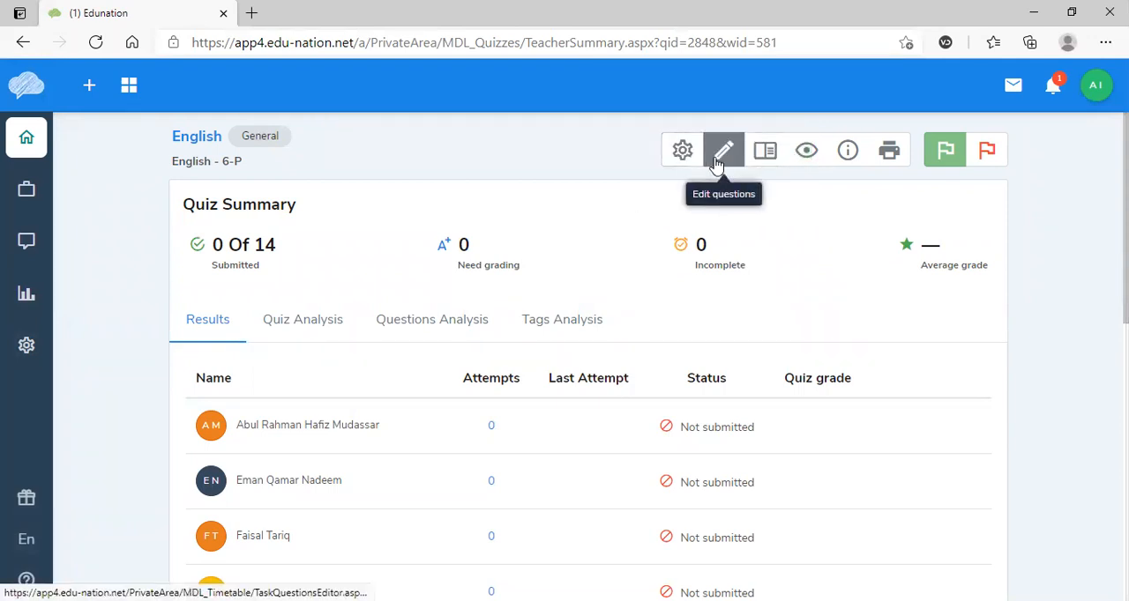
- Review the quiz settings and the question editor, and return to the quiz summary
click(684, 155)
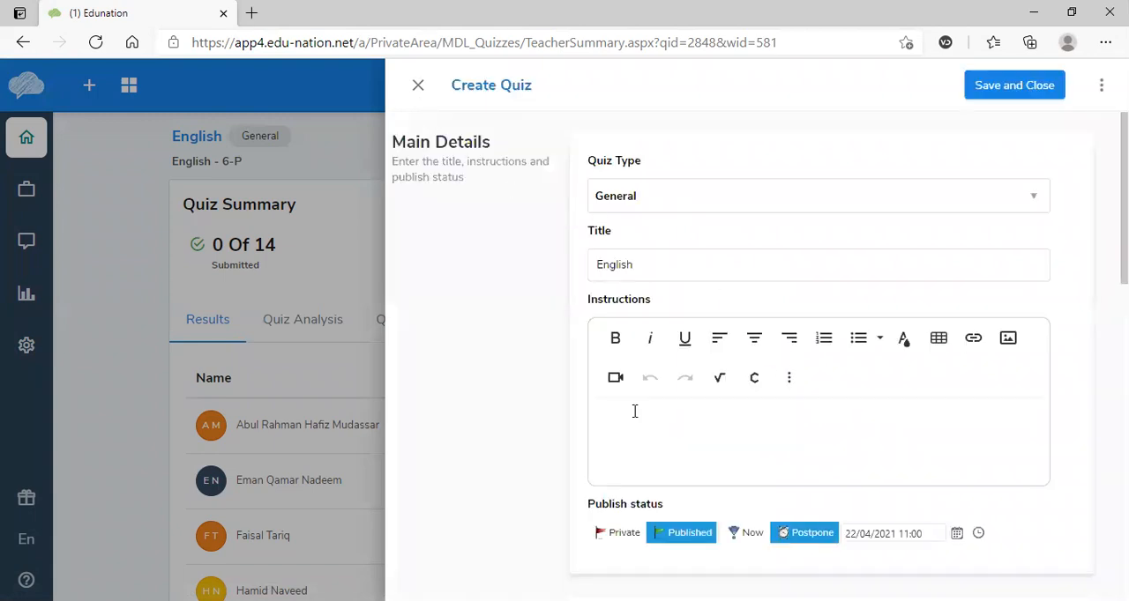
click(418, 85)
click(724, 153)
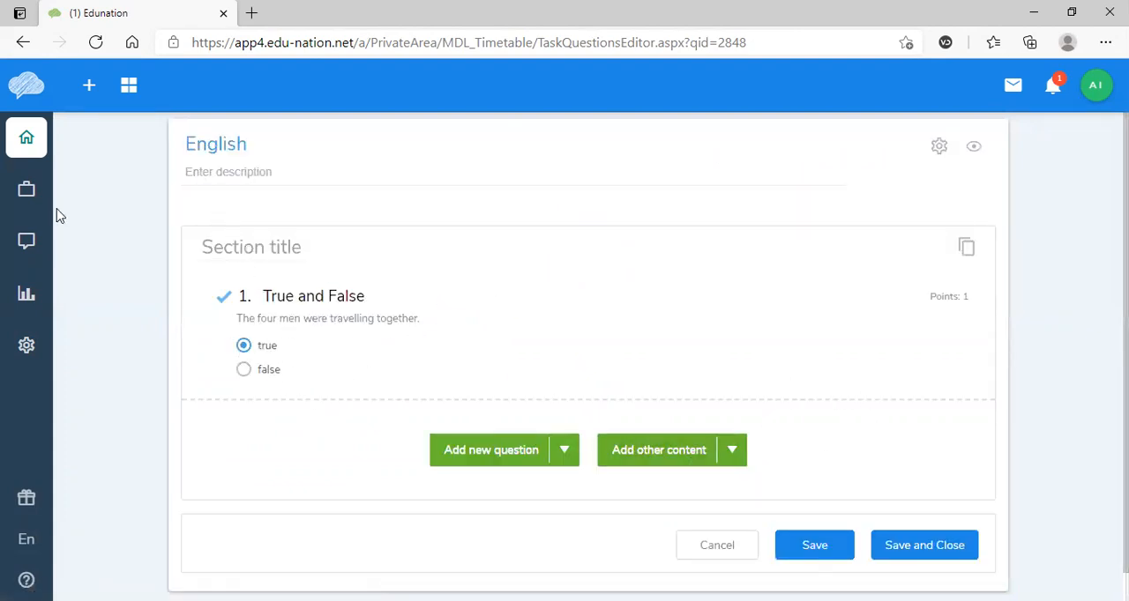
click(896, 547)
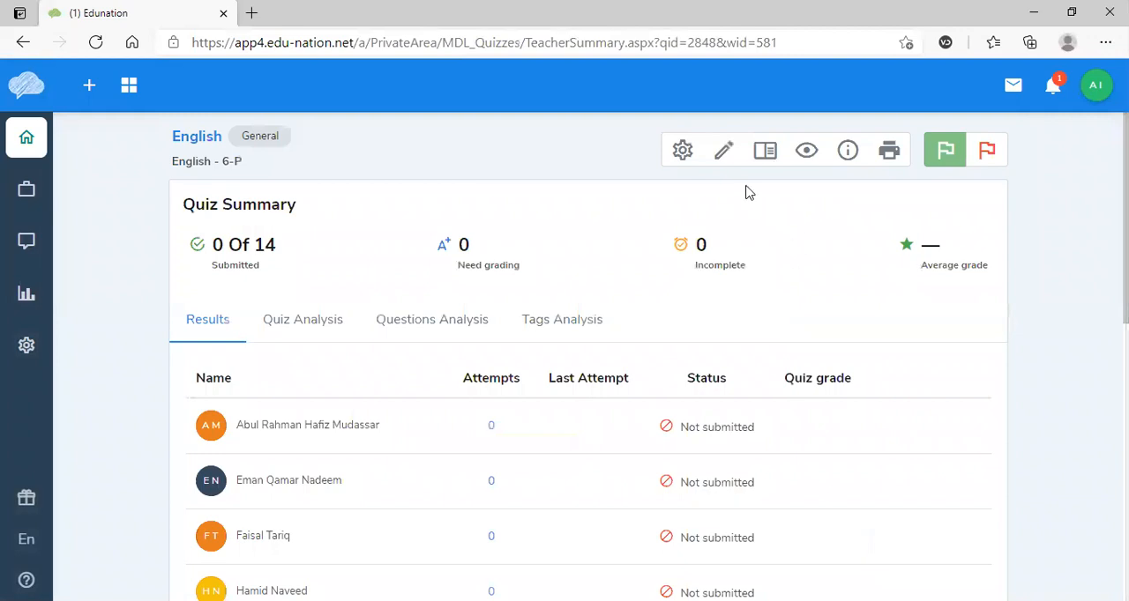
- Preview the quiz as a student and read its instructions page, and return to the quiz summary
click(806, 156)
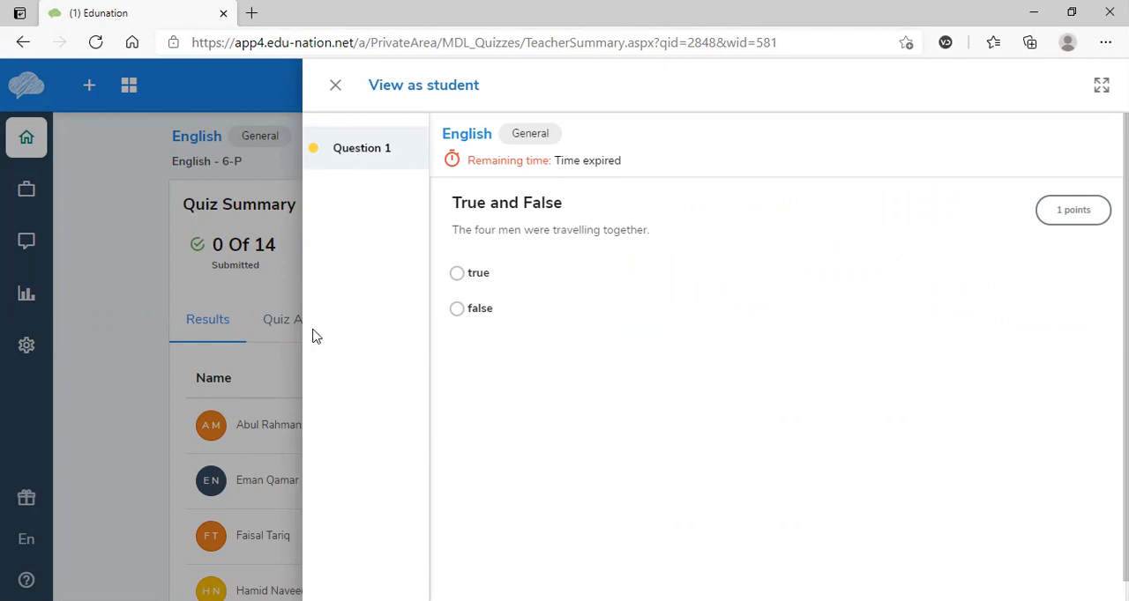
click(335, 85)
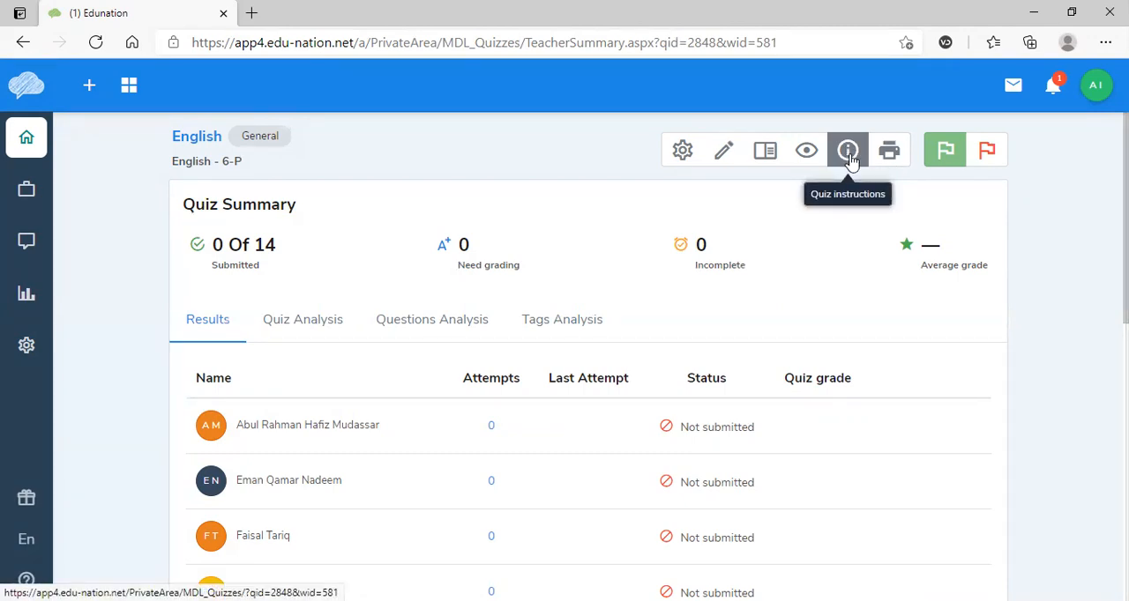
click(847, 153)
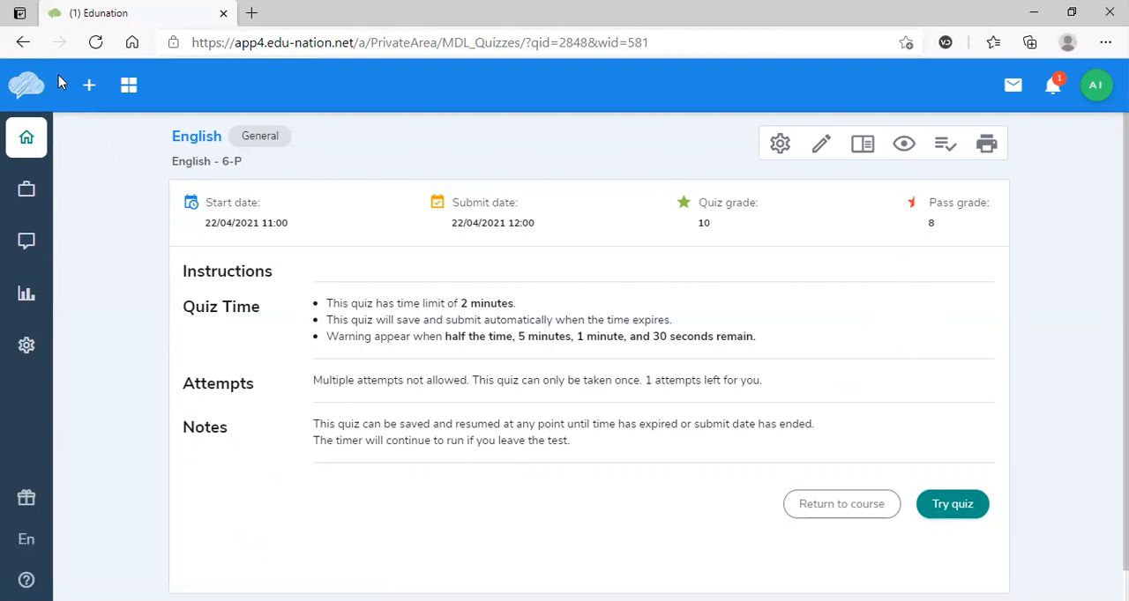
click(23, 44)
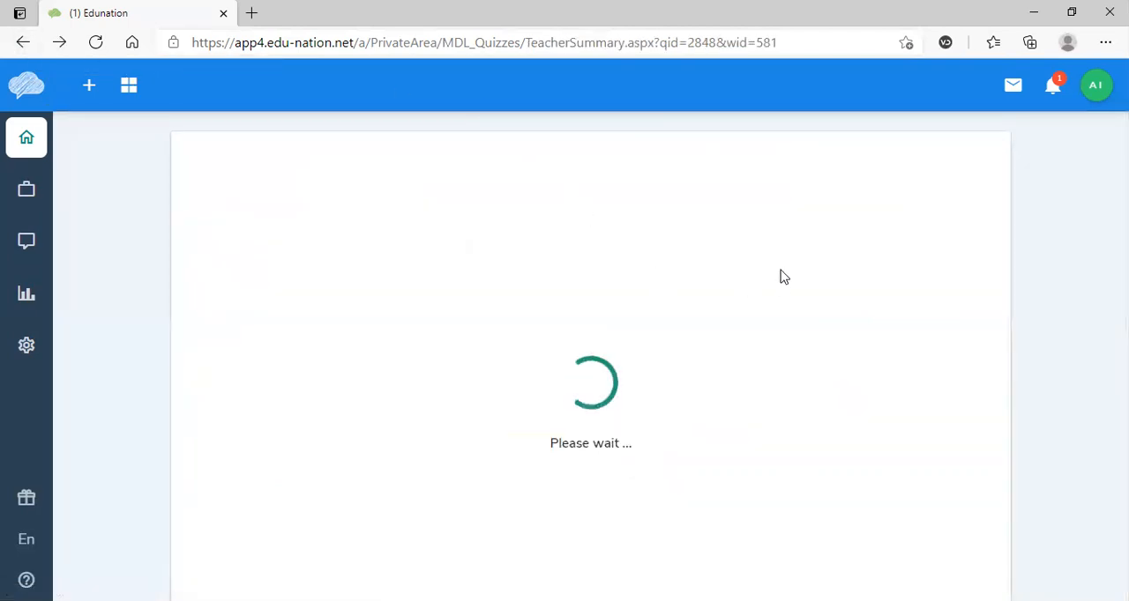